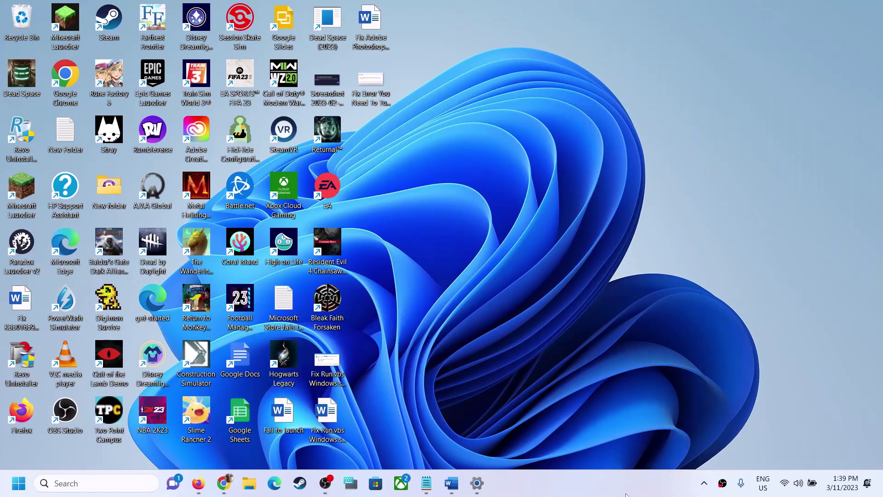
Open the Windows Update history in Settings, then bring the fix guide document forward.
left_click(477, 483)
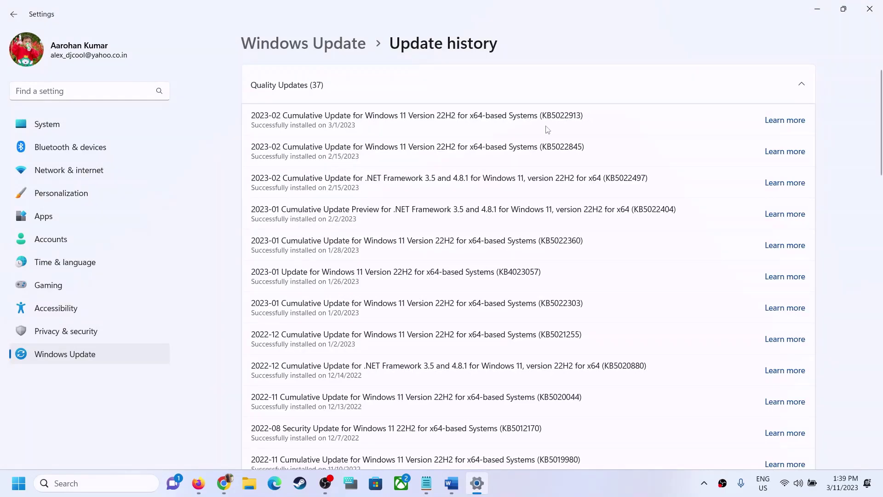
left_click(451, 484)
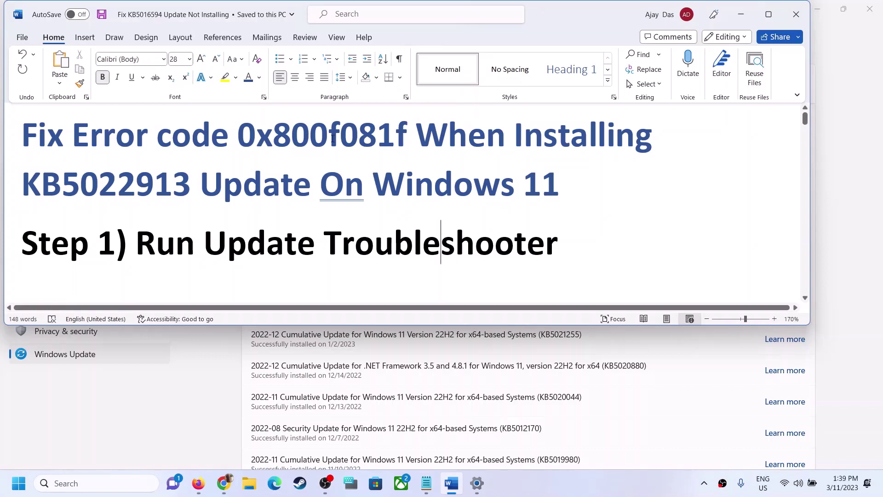
Highlight error code 0x800f081f and update KB5022913 in the Word guide, then leave the document.
left_click_drag(407, 141, 230, 146)
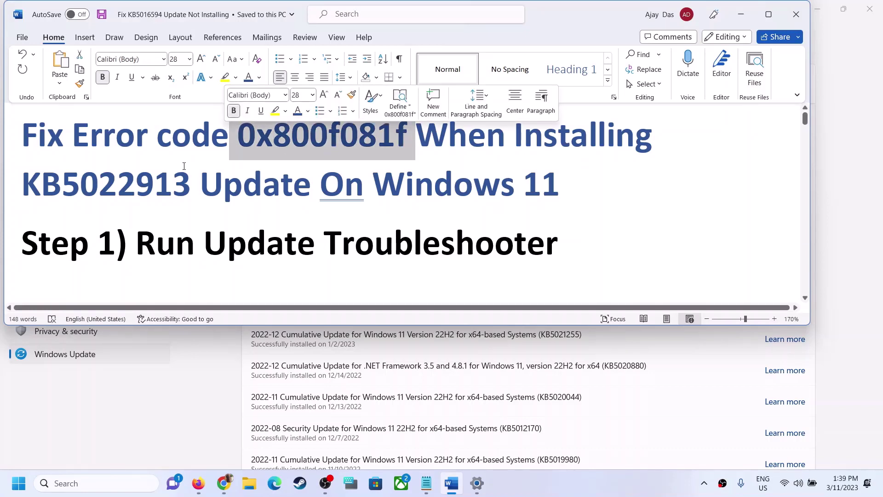
double_click(139, 188)
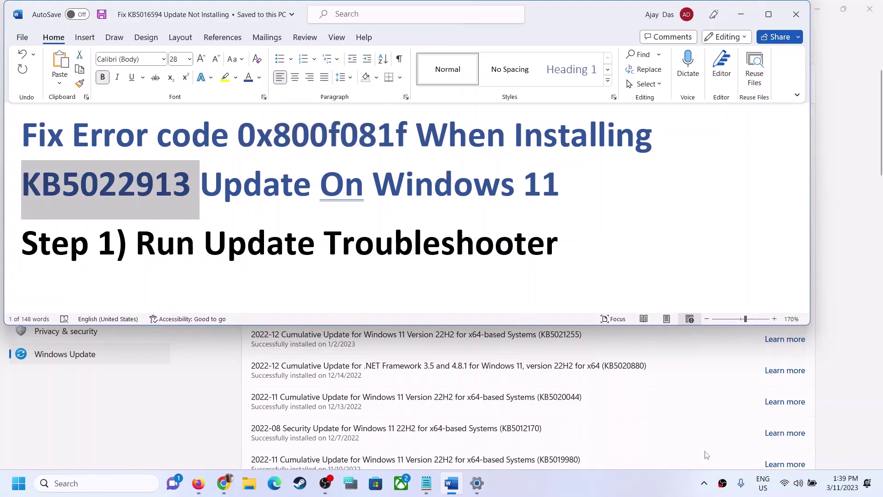
left_click(651, 491)
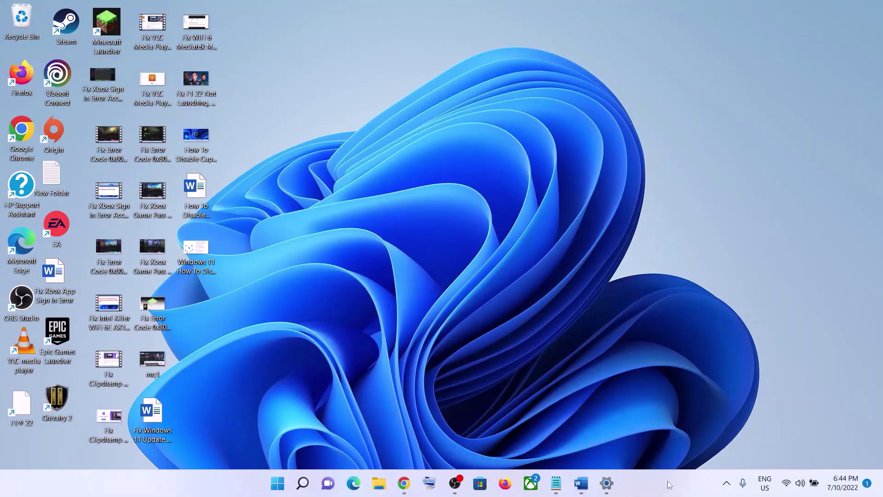
Run the Windows Update troubleshooter from System > Troubleshoot > Other troubleshooters in Settings.
left_click(582, 483)
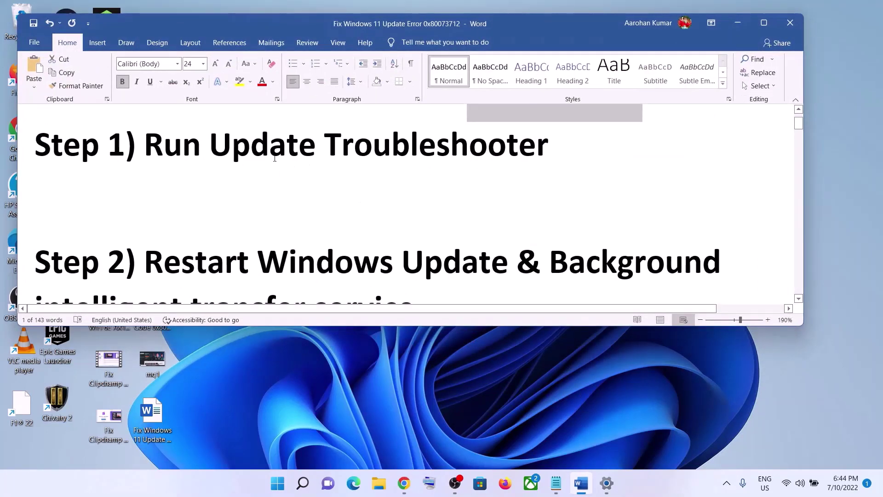
left_click(278, 483)
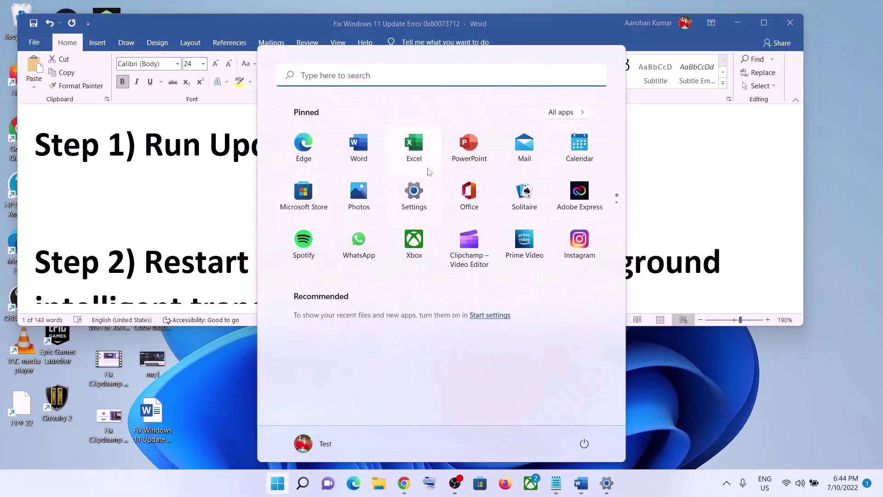
left_click(415, 192)
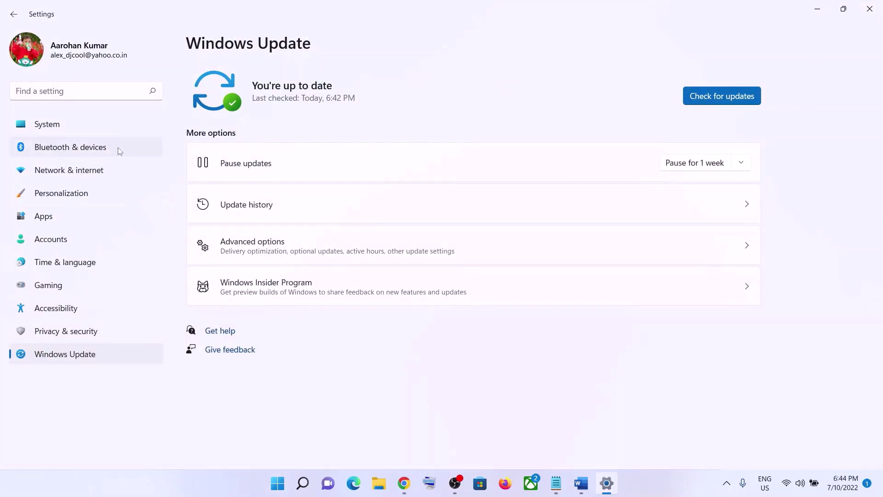
left_click(65, 128)
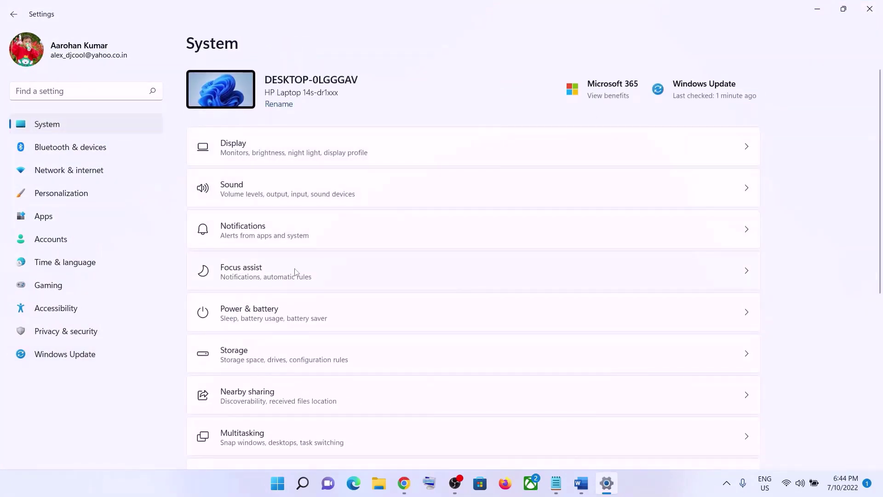
scroll(295, 272, "down", 5)
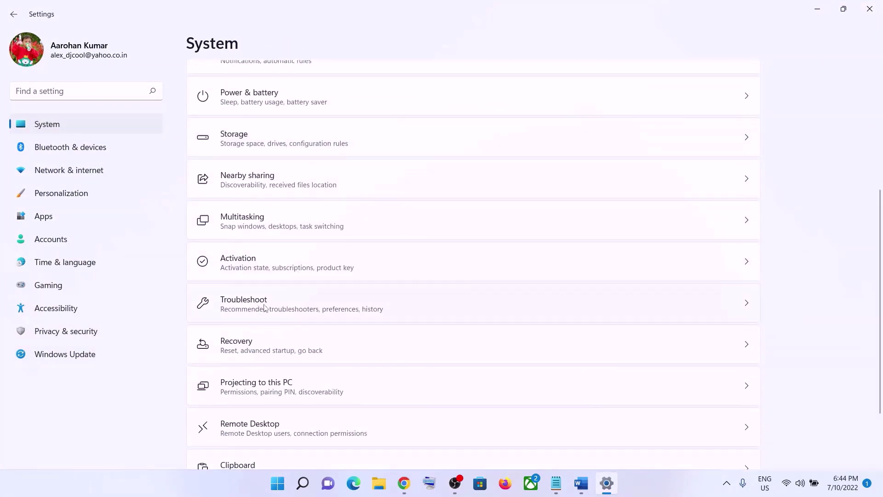
left_click(264, 308)
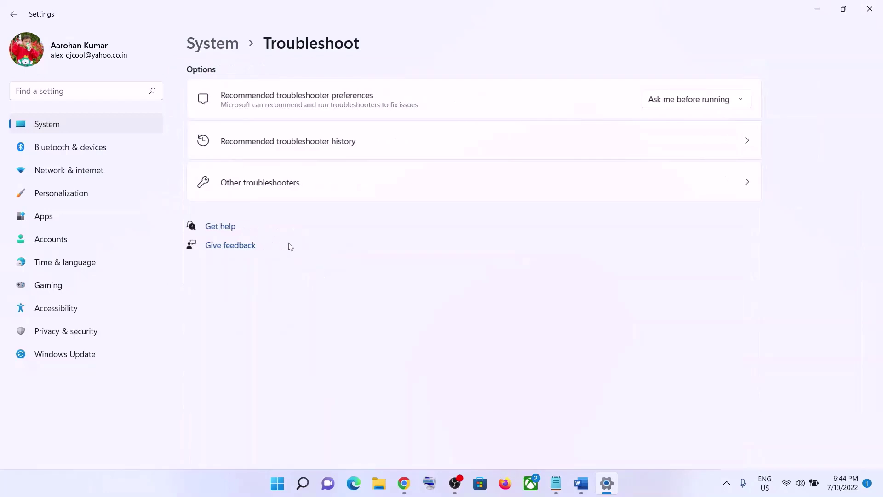
left_click(271, 189)
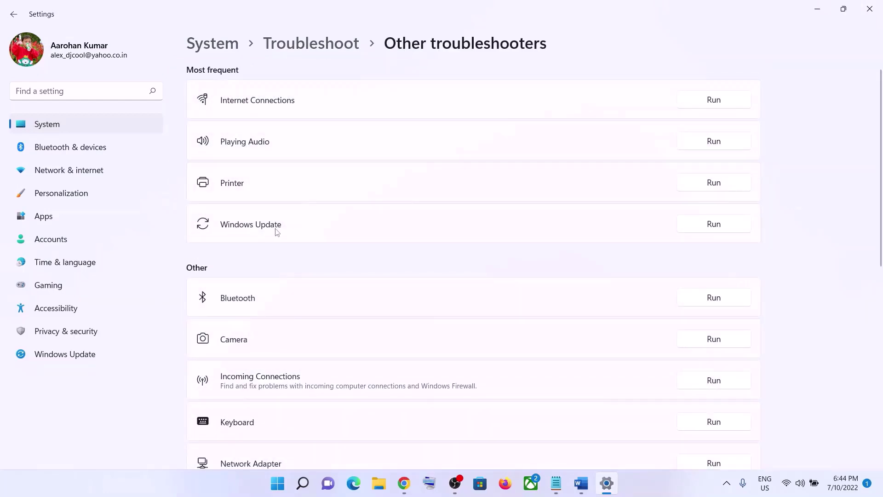
left_click(727, 228)
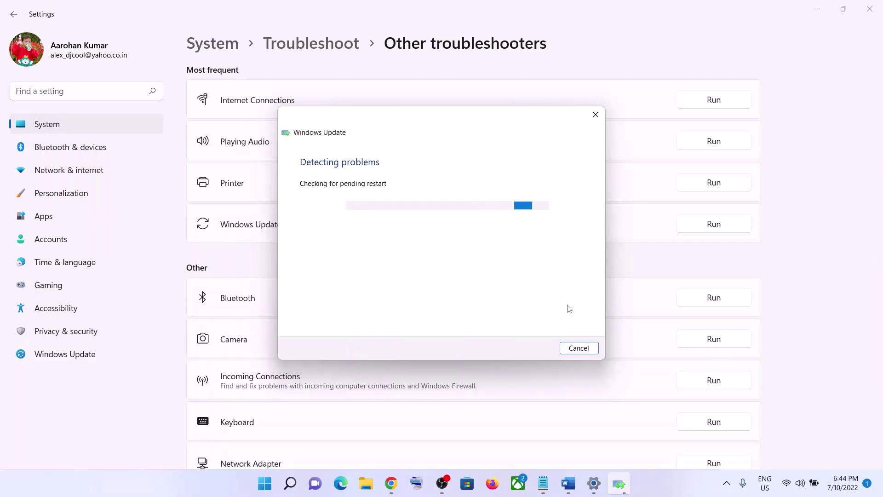
Review Step 2 of the Word guide on restarting Windows Update and BITS.
left_click(569, 483)
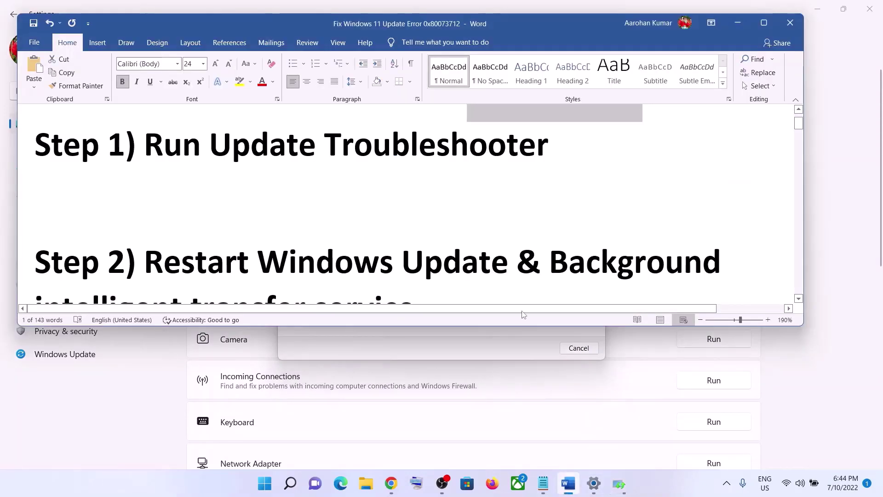
scroll(491, 295, "down", 3)
scroll(491, 295, "up", 2)
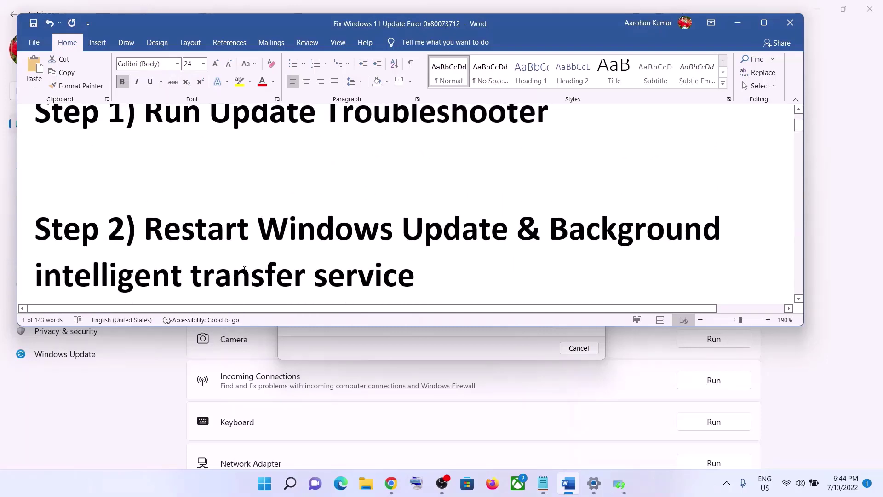
Launch the Services console by searching 'services' from Start.
left_click(271, 485)
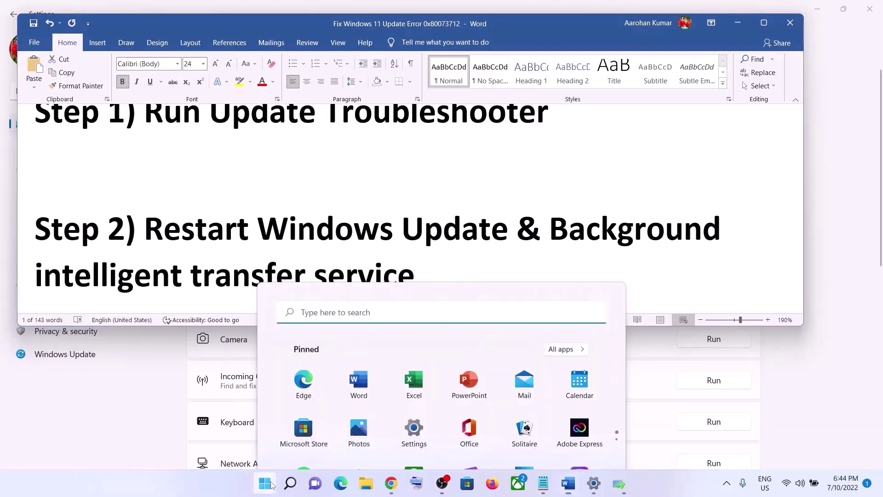
type("services")
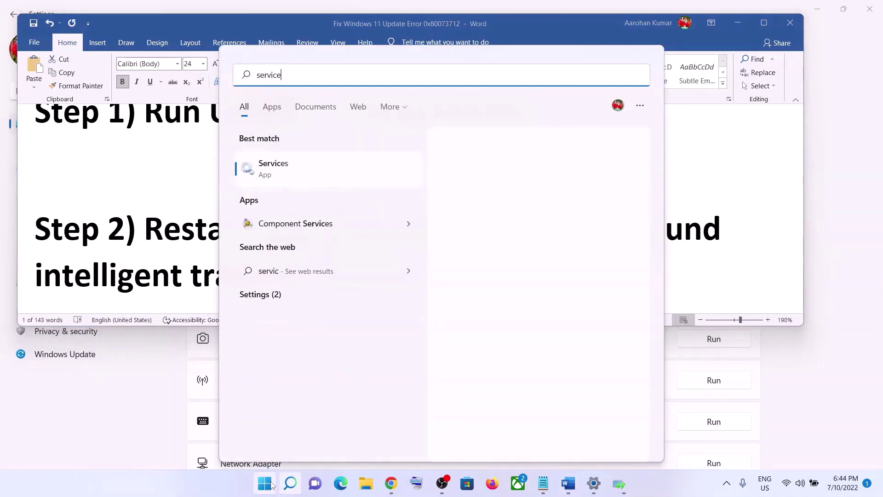
left_click(299, 173)
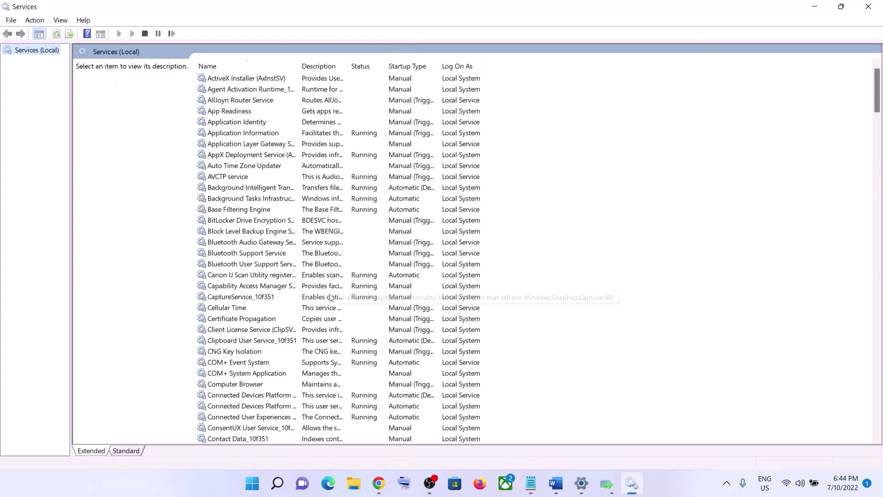
Open the Windows Update service's properties from the Services list.
left_click(332, 296)
key("w")
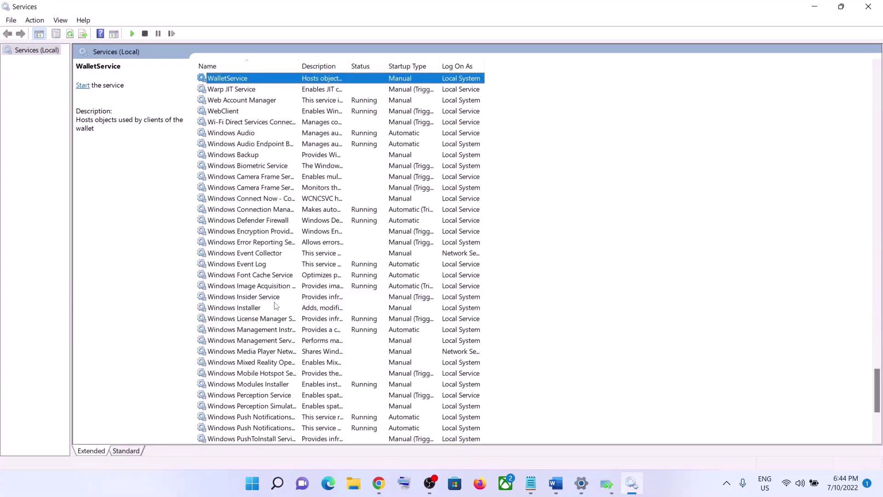
scroll(276, 305, "down", 6)
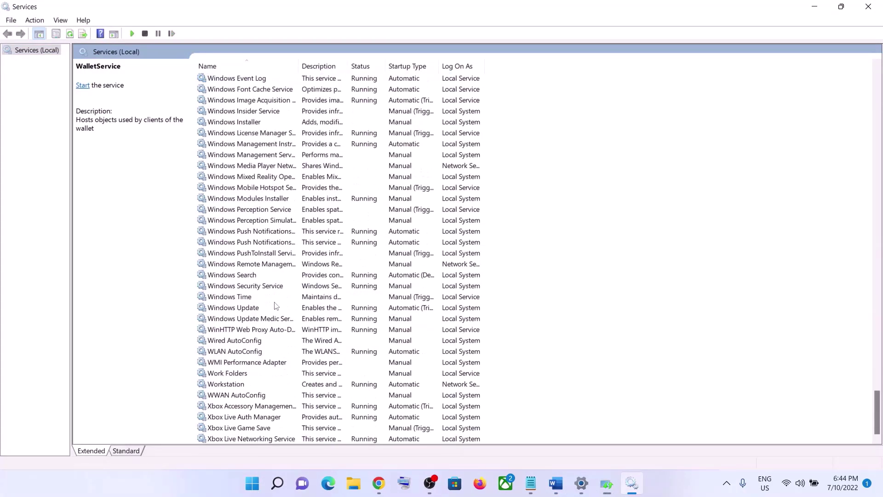
left_click(250, 311)
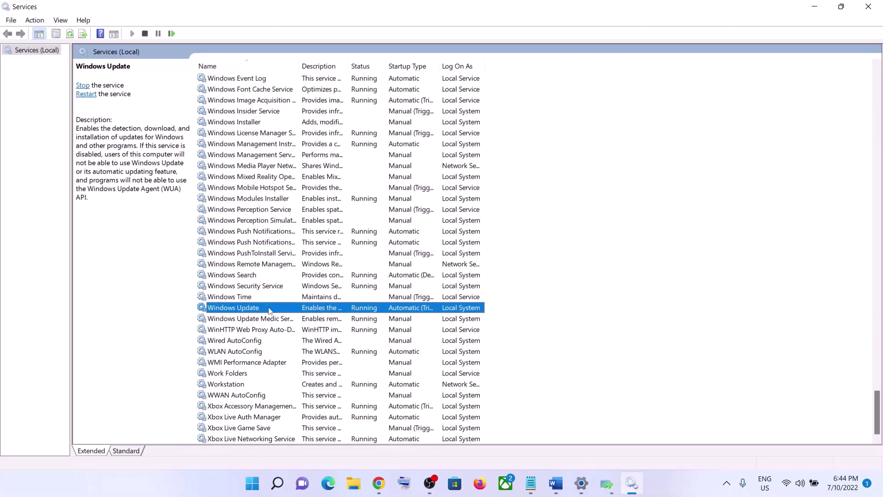
double_click(269, 311)
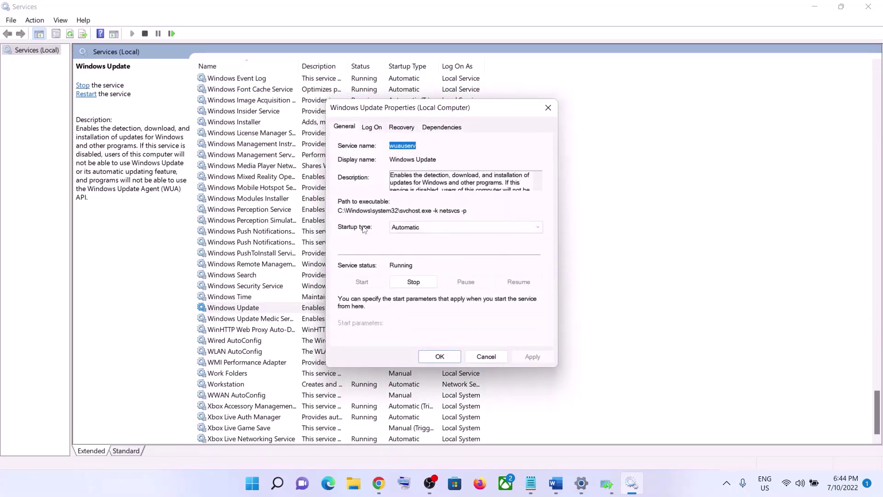
Close the finished troubleshooter, keep Windows Update on Automatic startup, and restart the service.
left_click(408, 227)
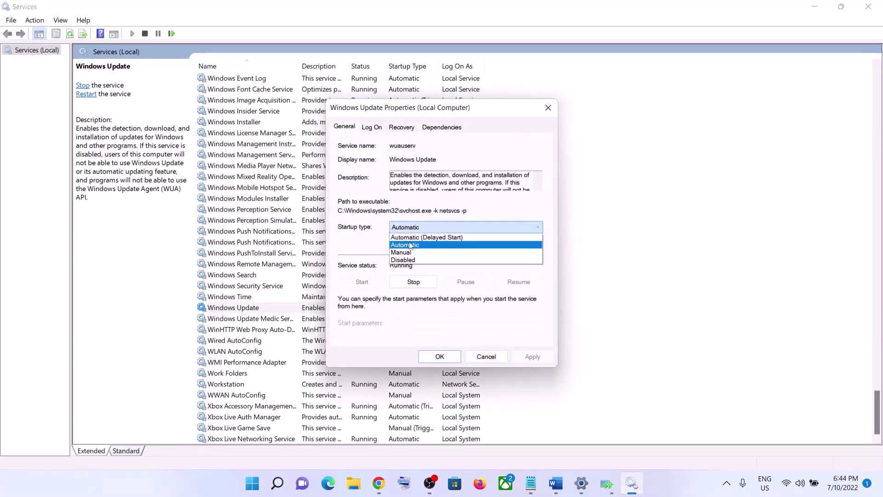
left_click(579, 348)
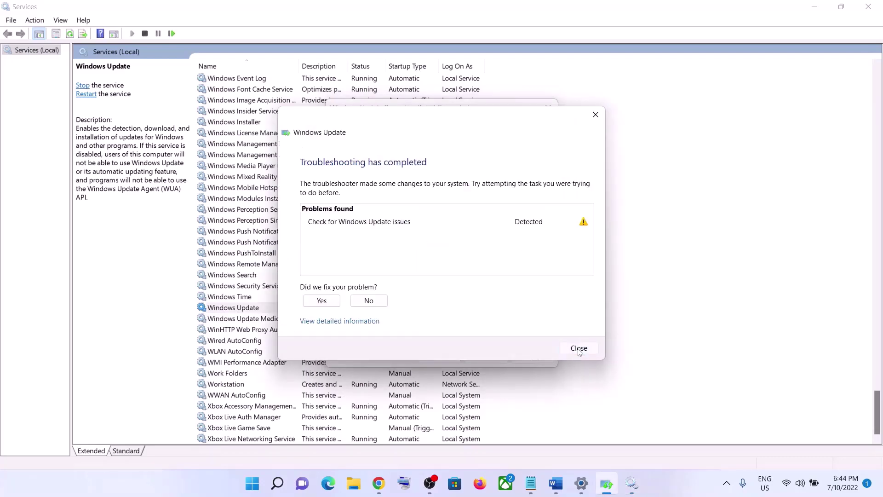
left_click(420, 227)
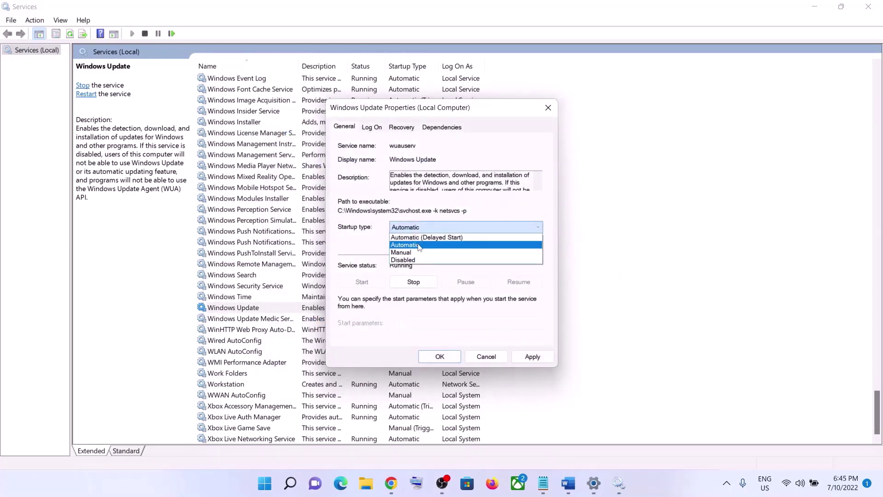
left_click(419, 245)
left_click(527, 358)
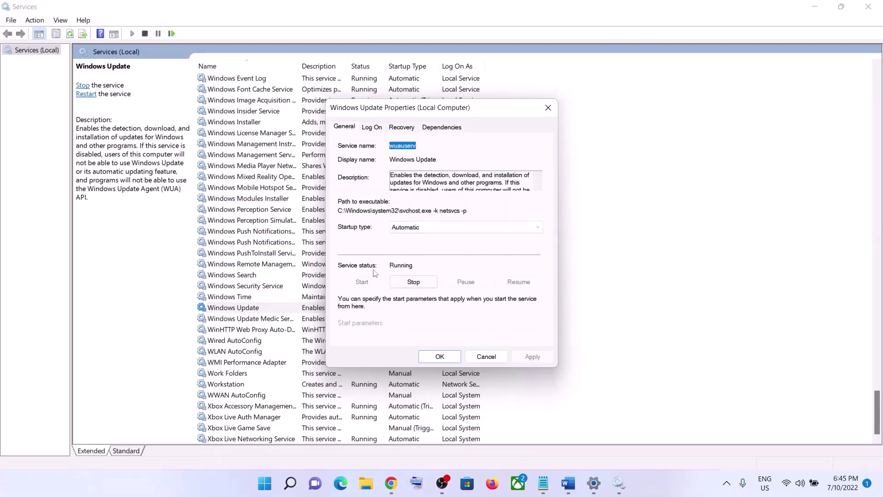
left_click(433, 357)
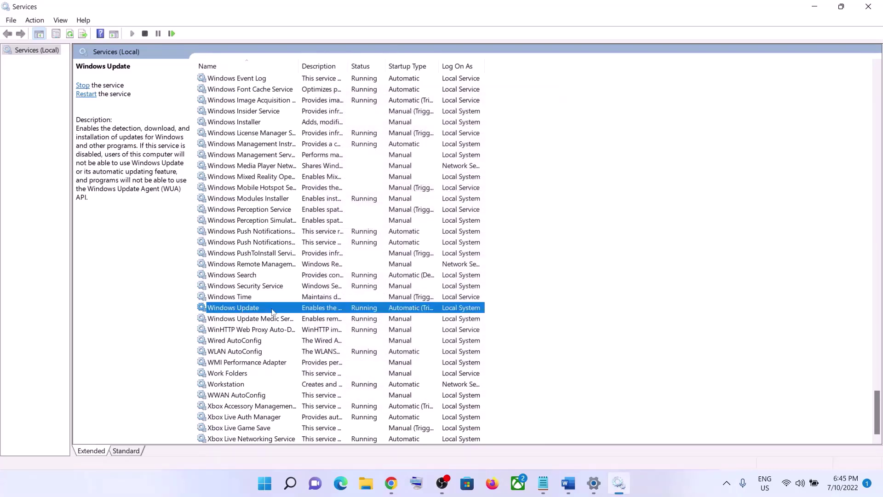
left_click(90, 95)
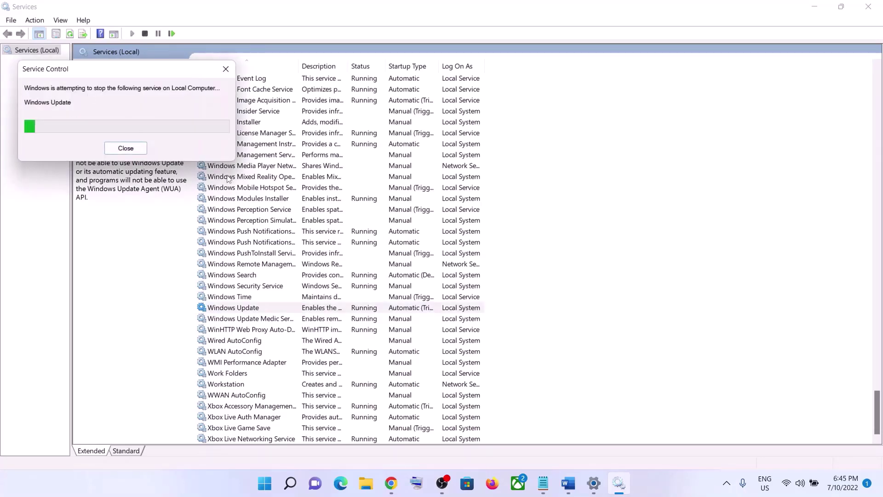
Widen the Name column and open Background Intelligent Transfer Service properties.
left_click(285, 233)
key("b")
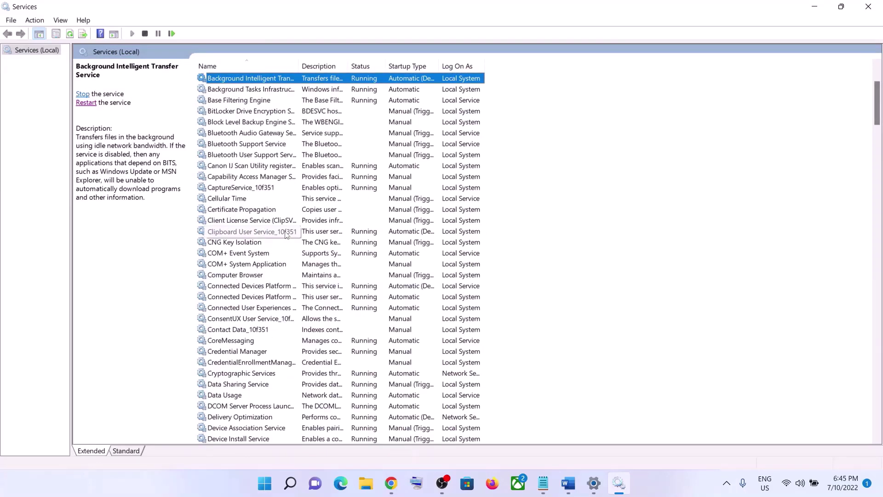
scroll(286, 230, "up", 3)
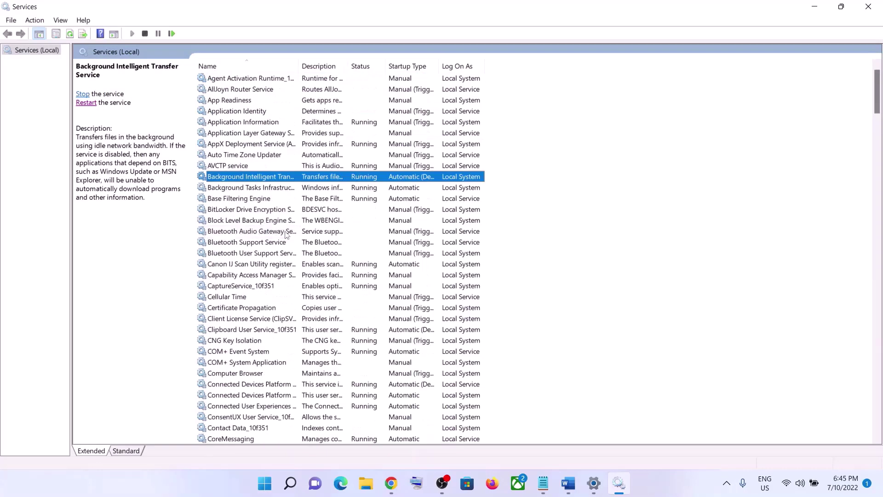
double_click(298, 64)
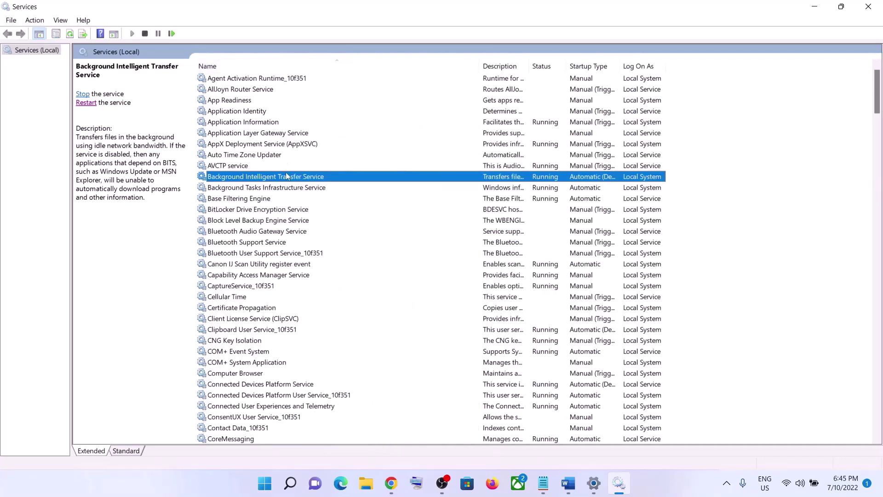
double_click(285, 176)
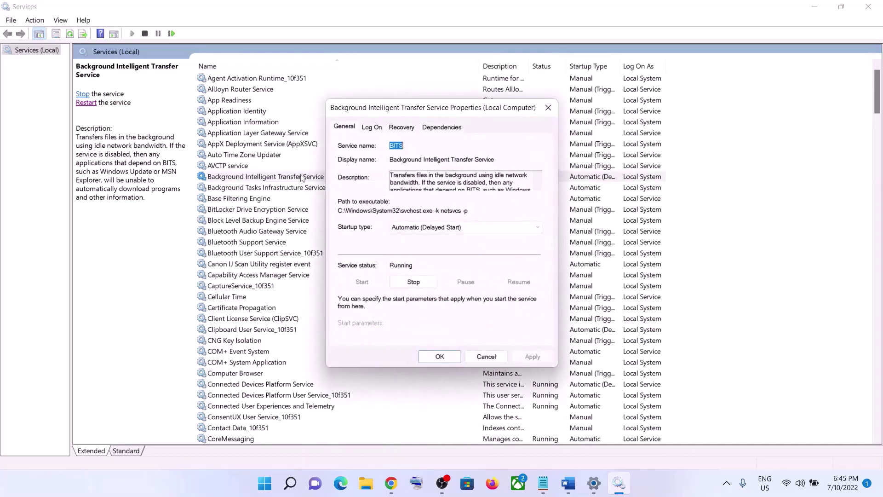
Set Background Intelligent Transfer Service startup to Automatic, apply, and restart the service.
left_click(442, 230)
left_click(433, 243)
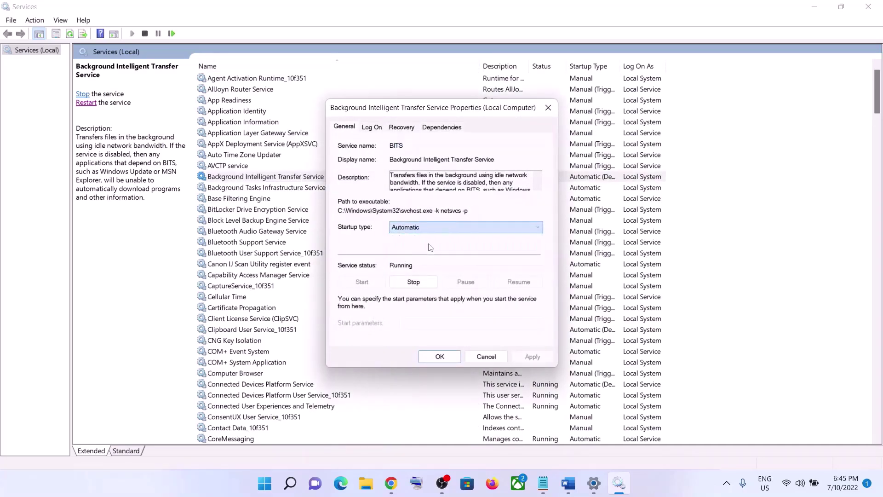
left_click(532, 355)
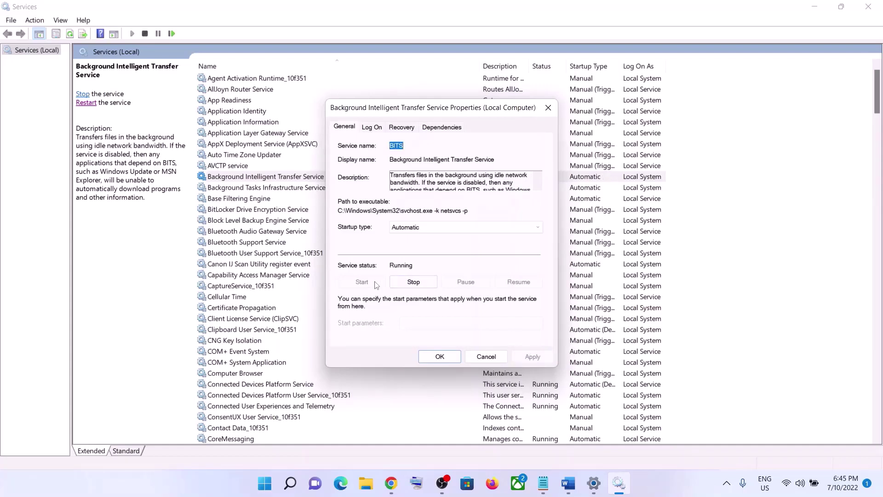
left_click(439, 356)
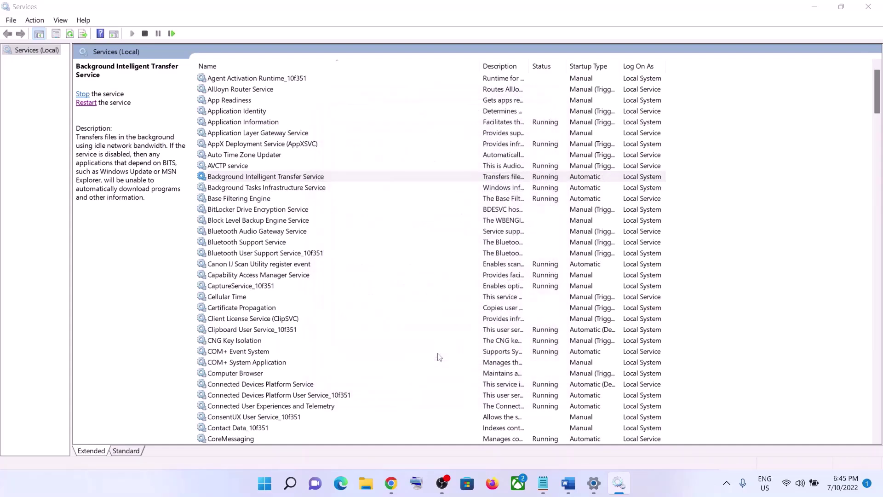
left_click(292, 179)
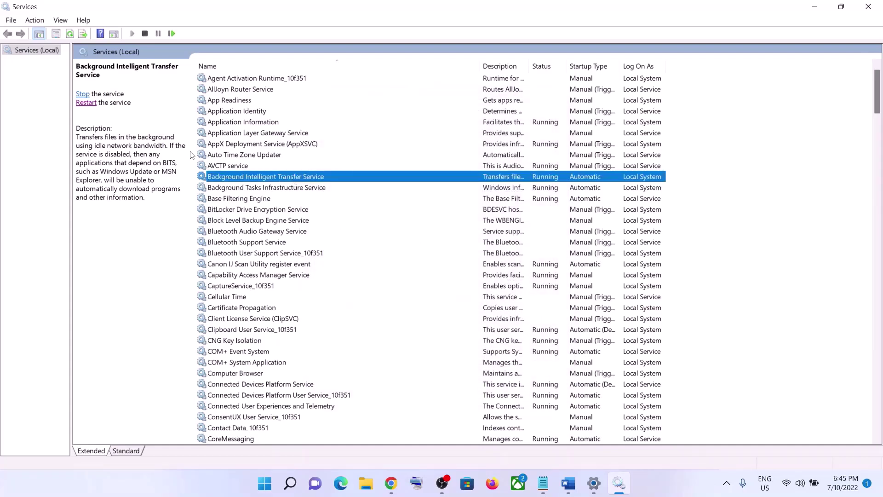
left_click(89, 103)
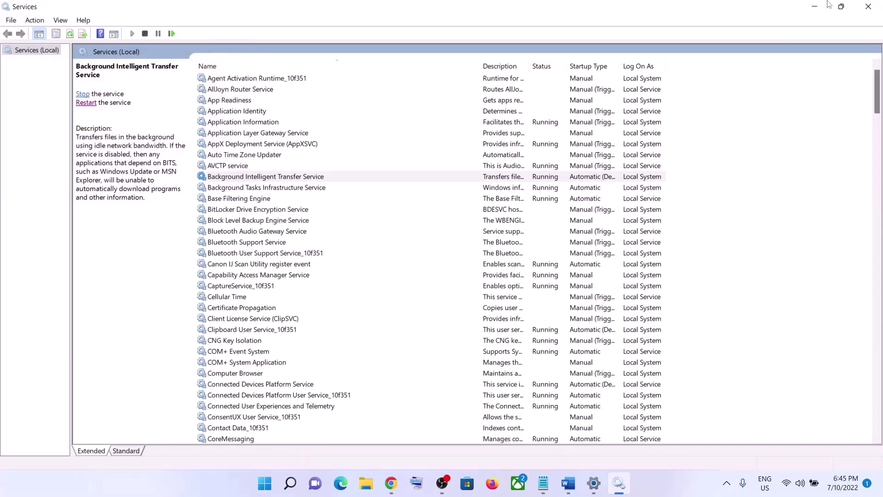
Close Services and copy the microsoft.com Windows 11 download link under Step 3.
left_click(869, 6)
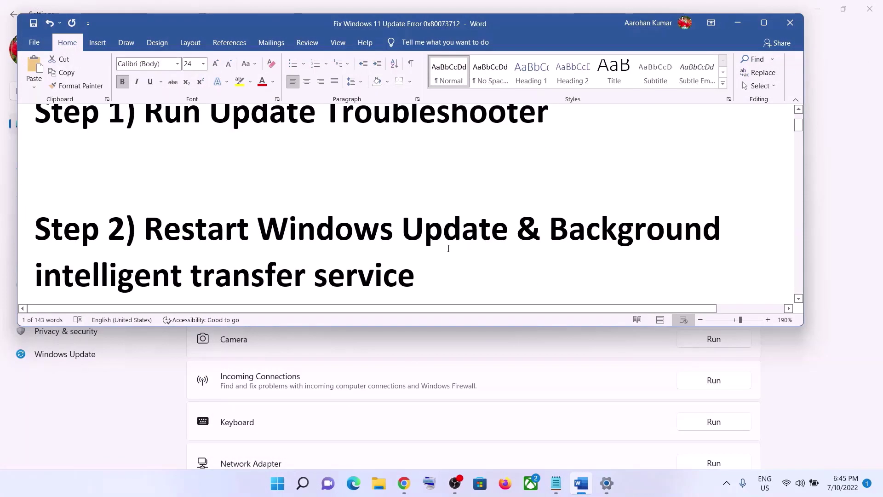
scroll(418, 247, "down", 5)
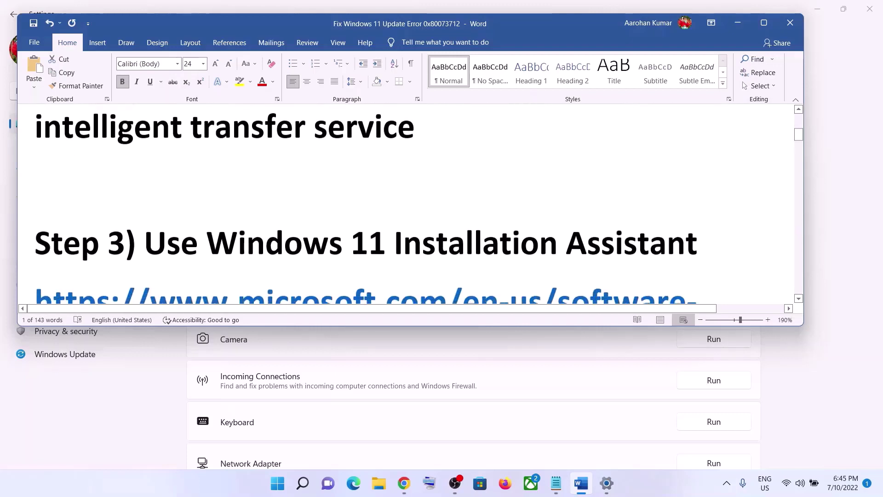
scroll(418, 247, "down", 1)
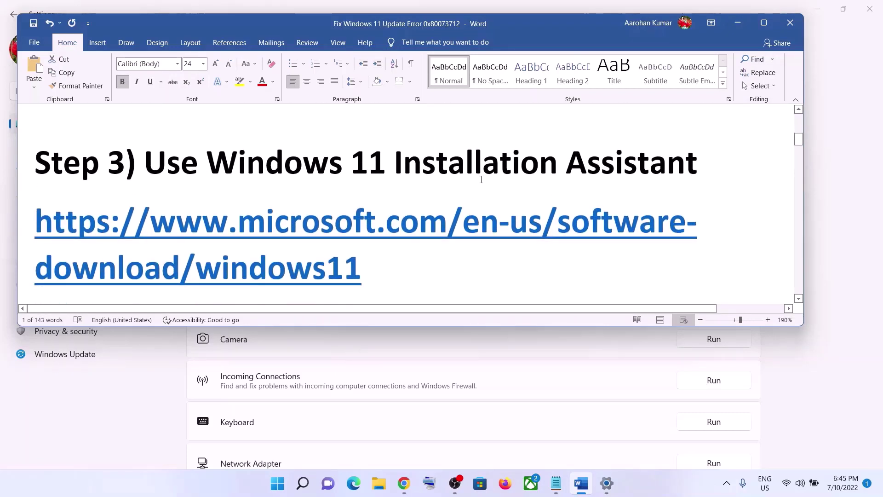
triple_click(385, 262)
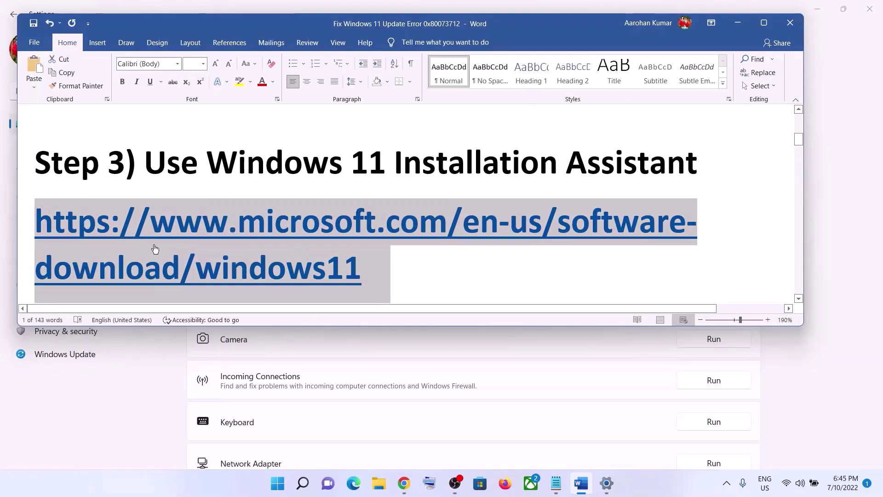
right_click(305, 245)
left_click(332, 50)
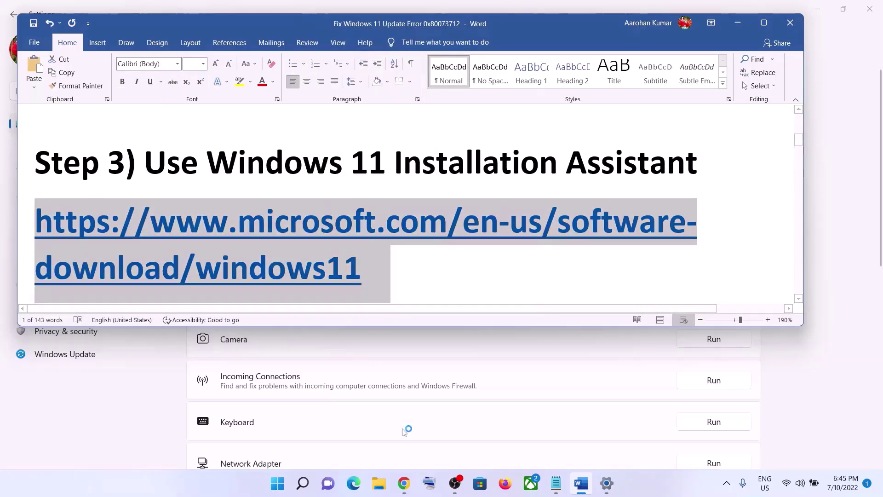
Download and run Windows 11 Installation Assistant, then close its already-up-to-date notice.
left_click(405, 405)
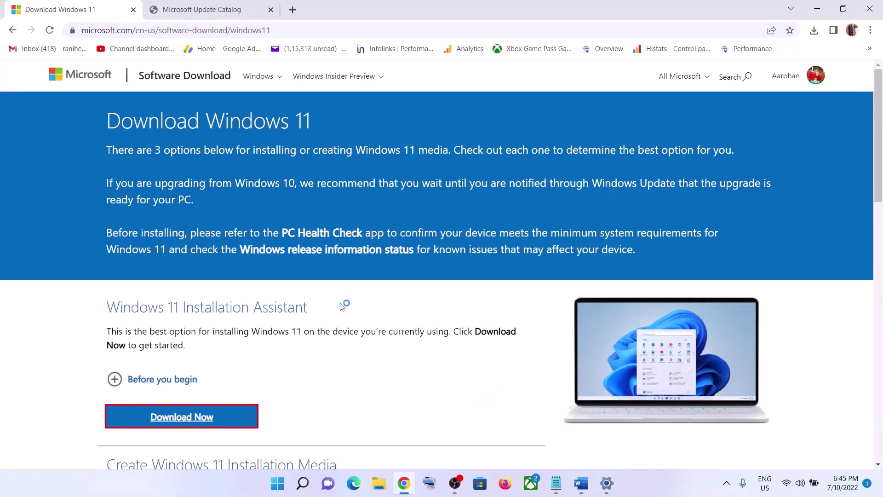
scroll(348, 307, "down", 1)
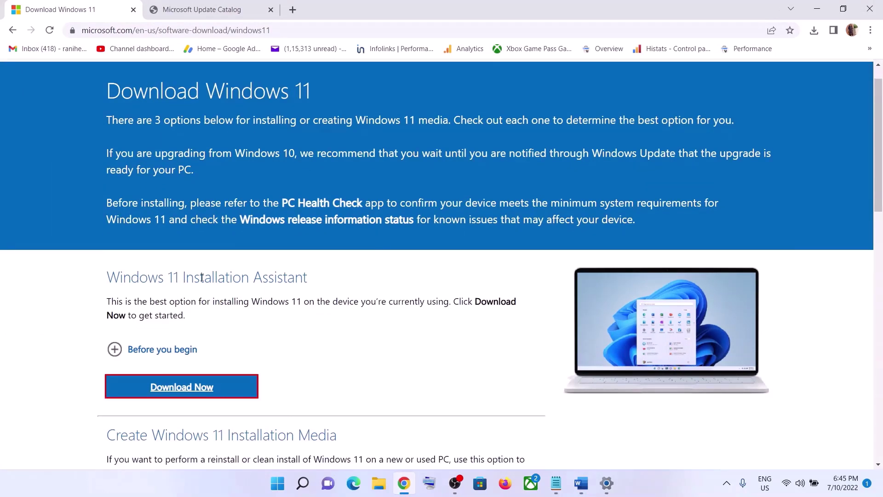
left_click(211, 388)
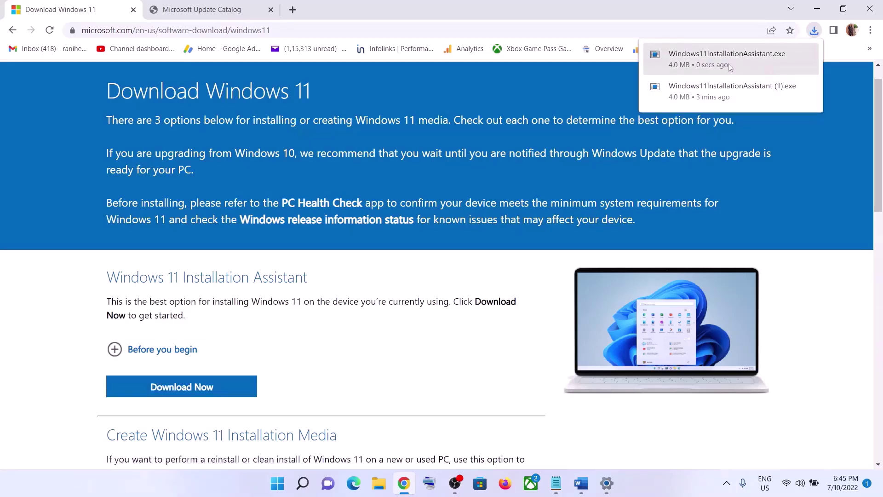
left_click(713, 65)
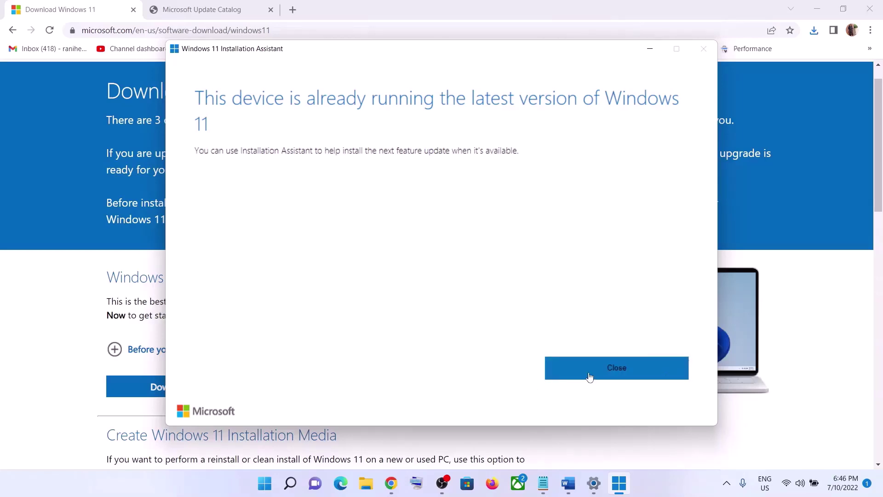
left_click(621, 369)
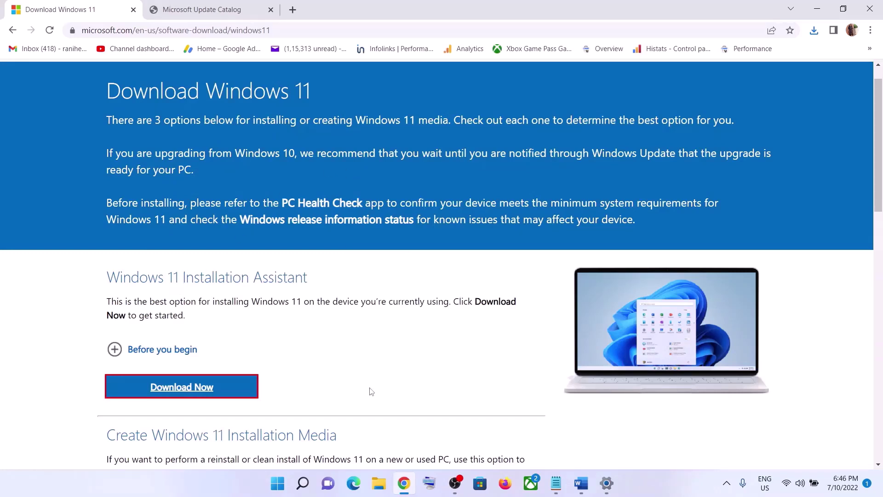
Open the properties of the newer Windows11InstallationAssistant file in Downloads.
left_click(380, 483)
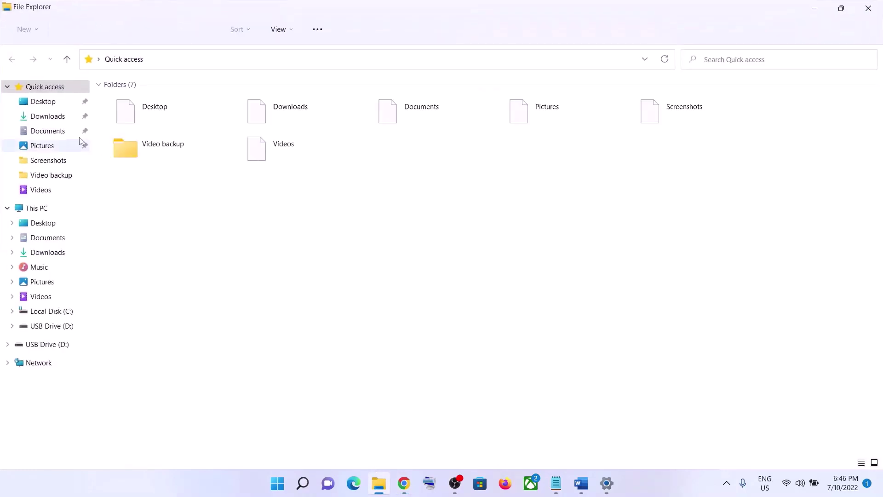
left_click(48, 116)
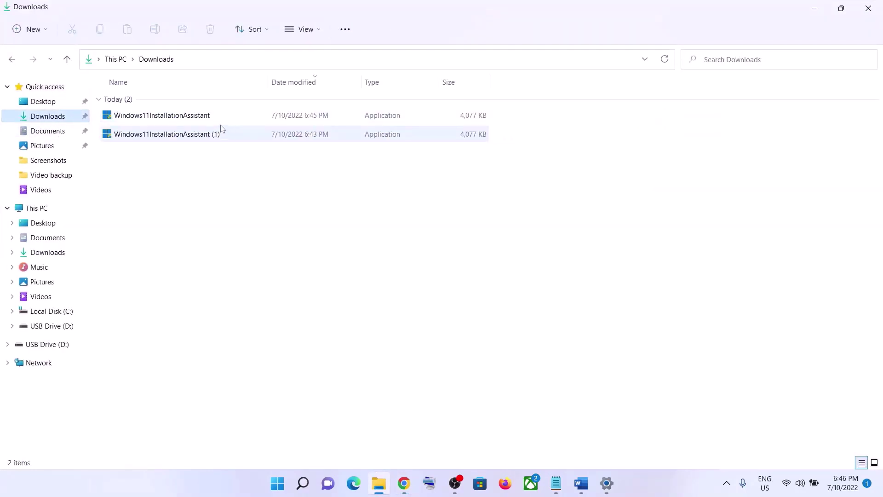
left_click(169, 116)
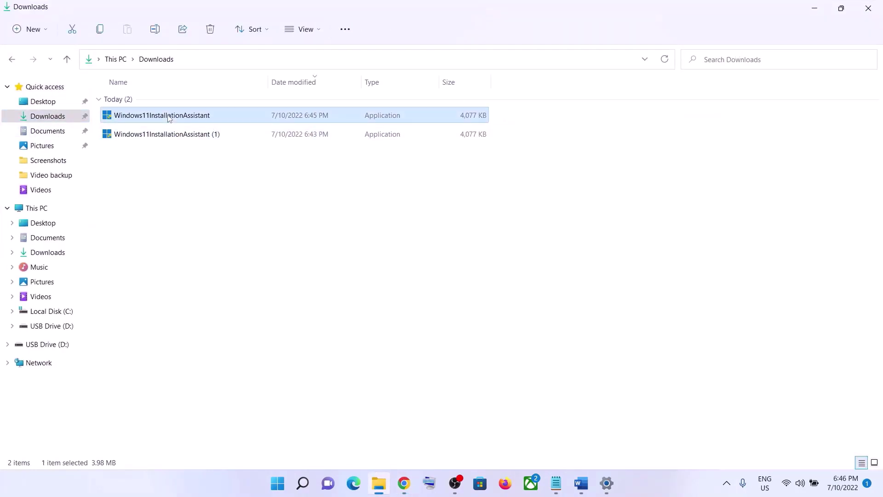
right_click(169, 119)
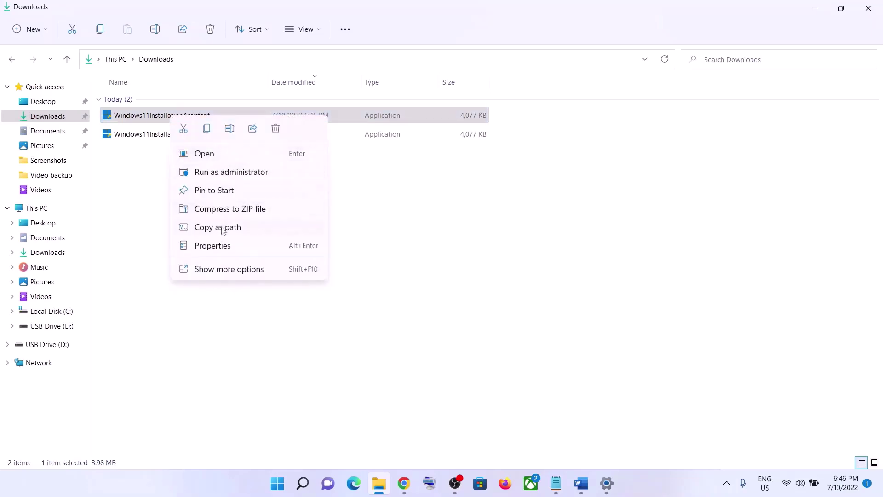
left_click(215, 247)
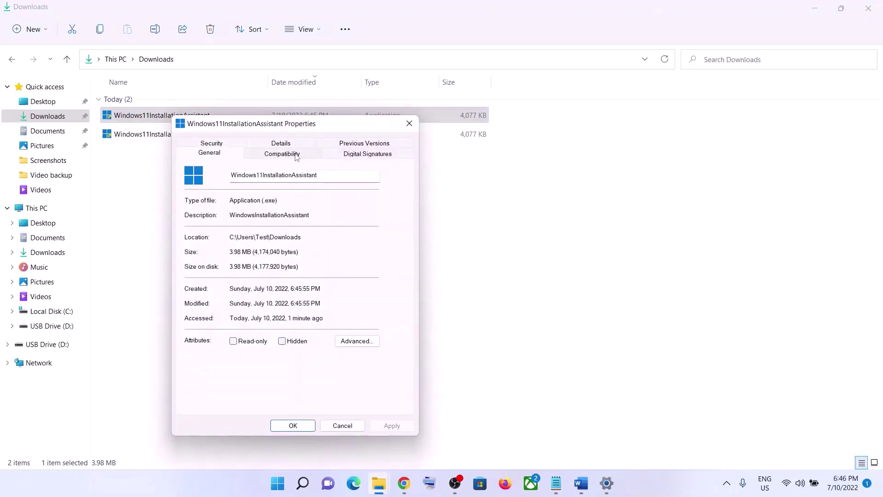
Set the installer to run in Windows 7 compatibility mode, apply, and minimize File Explorer.
left_click(296, 156)
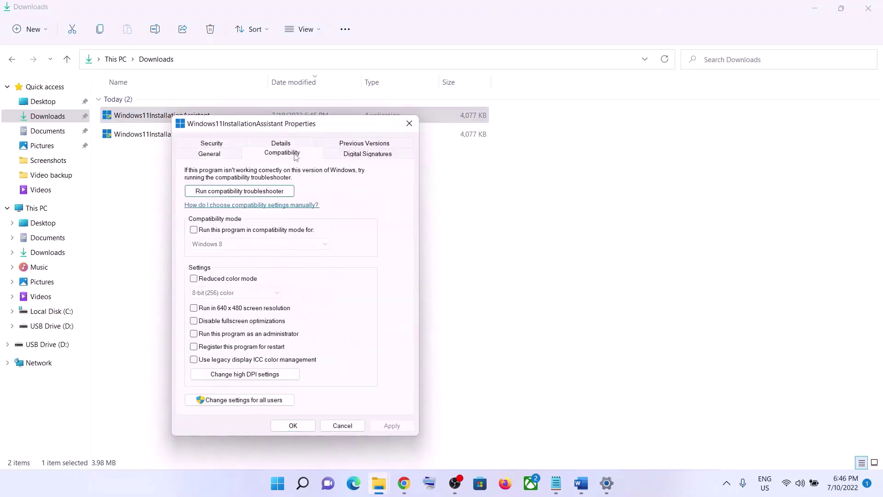
left_click(193, 230)
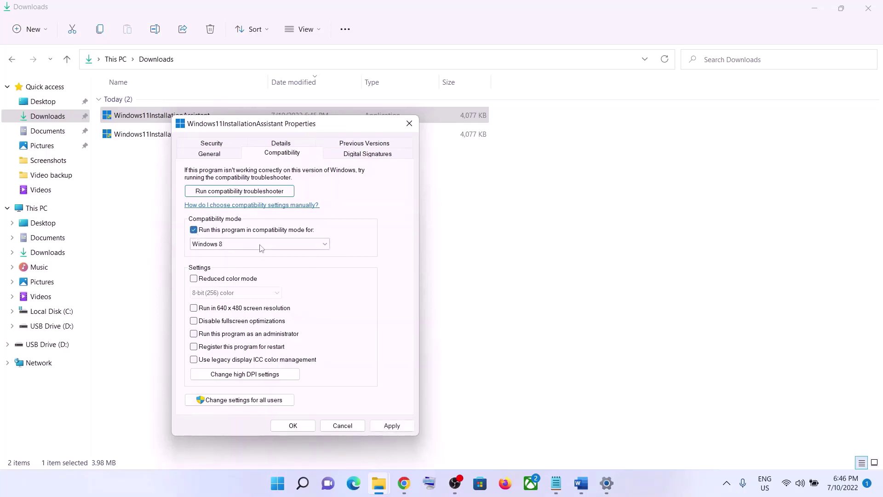
left_click(299, 246)
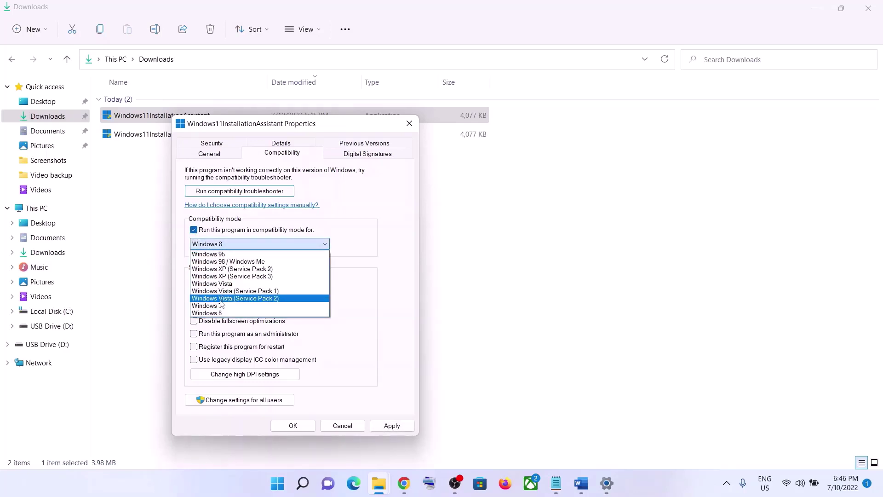
left_click(220, 307)
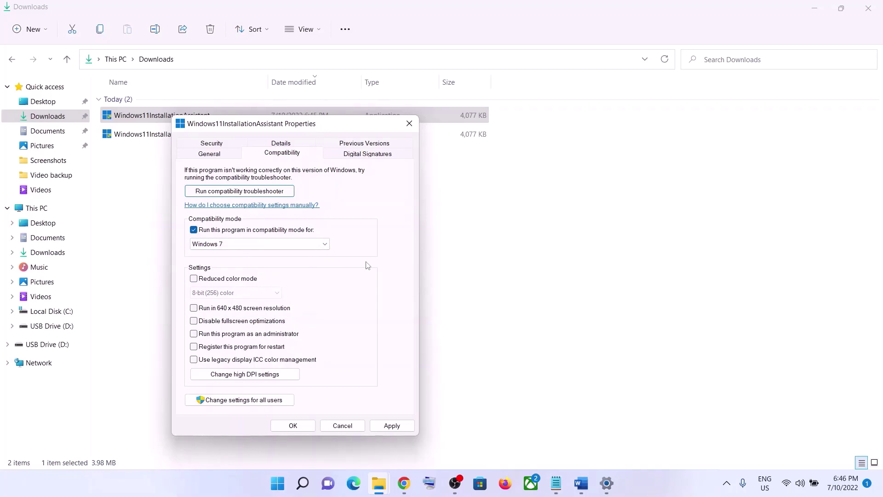
left_click(391, 425)
left_click(312, 426)
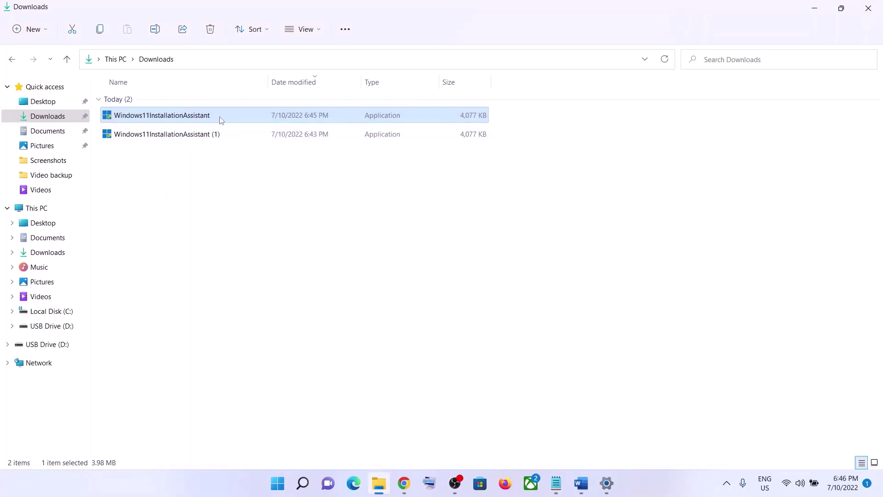
left_click(823, 12)
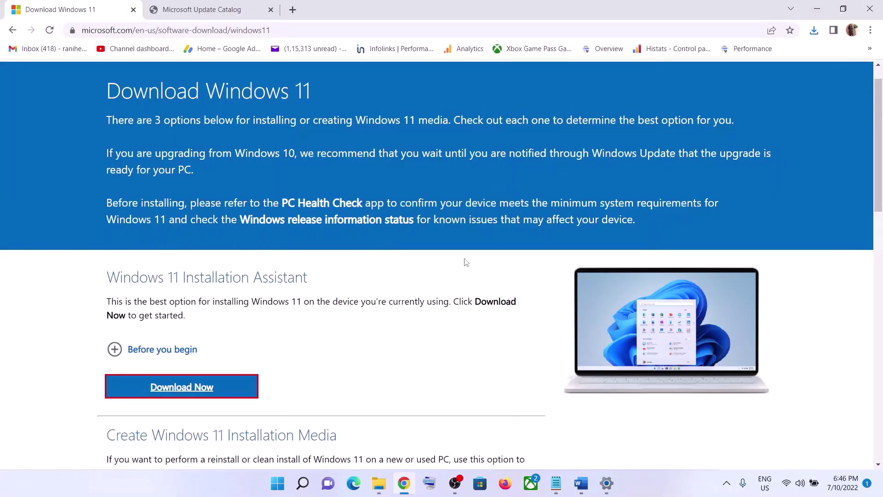
Select the Step 4 Update Catalog URL in Word, then return to the Microsoft Update Catalog page.
left_click(581, 483)
scroll(378, 272, "down", 2)
scroll(379, 272, "down", 3)
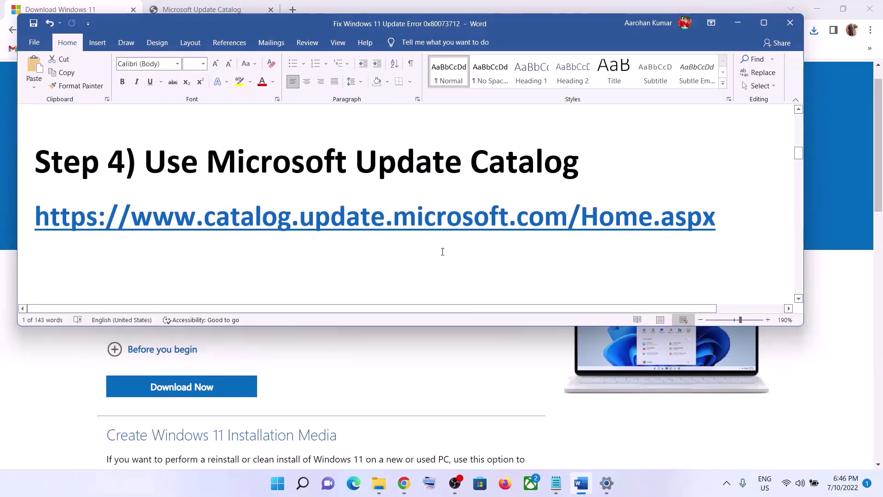
triple_click(743, 211)
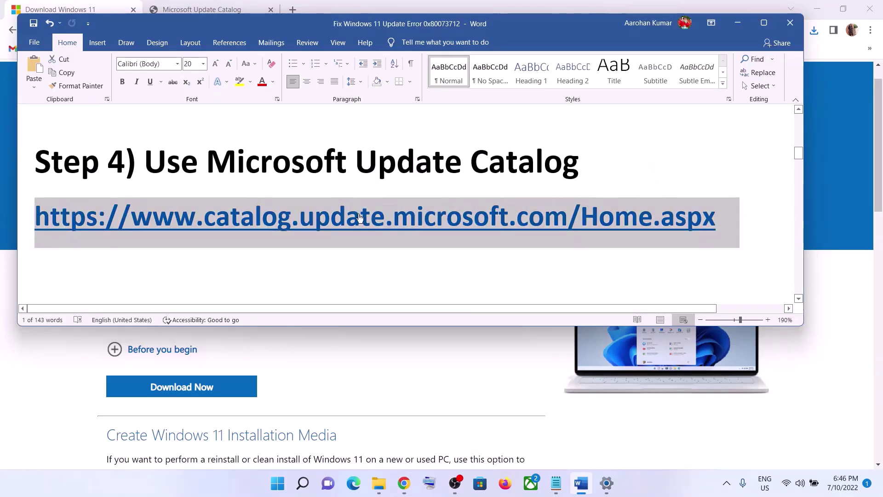
left_click(175, 3)
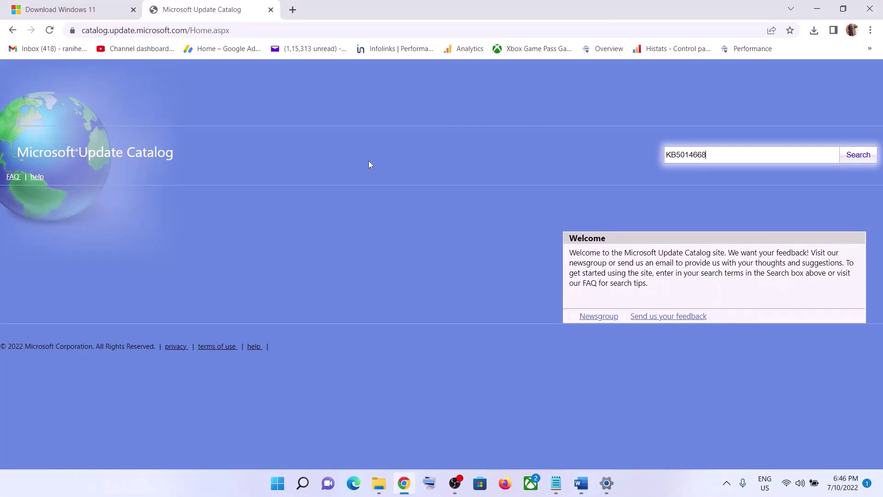
Search the Update Catalog for KB5014668, listing its x64 and ARM64 2022-06 cumulative update previews.
left_click_drag(724, 152, 666, 157)
left_click(720, 153)
left_click_drag(726, 154, 670, 154)
left_click(724, 157)
left_click_drag(731, 156, 666, 157)
left_click(717, 156)
left_click_drag(717, 156, 666, 155)
left_click(856, 164)
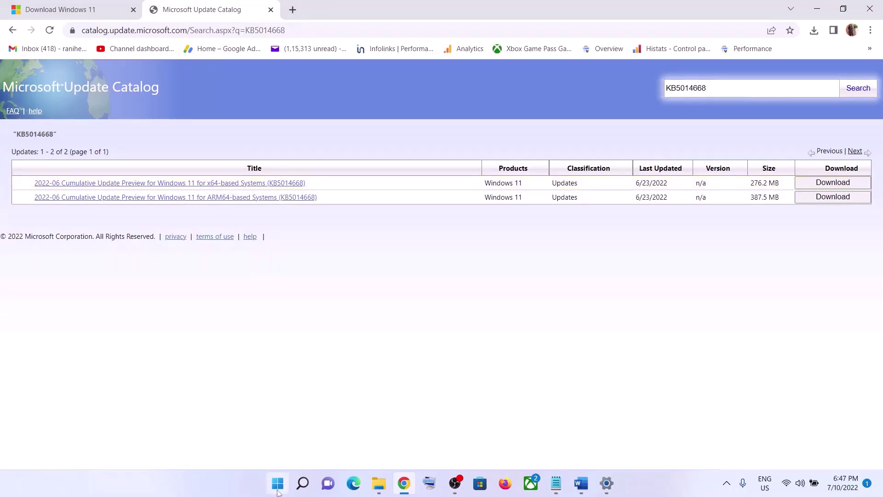
left_click(278, 484)
Confirm under Settings > System > About that this is a 64-bit OS on an x64 processor.
left_click(414, 193)
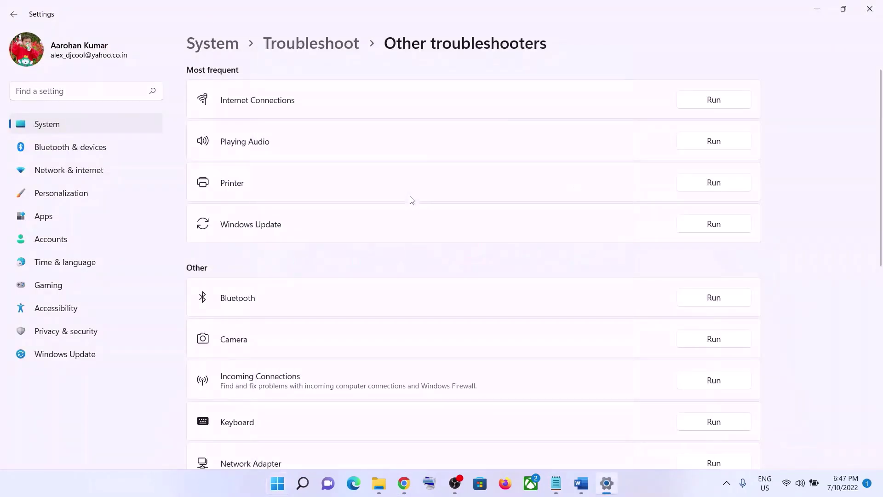
left_click(77, 123)
scroll(368, 252, "down", 3)
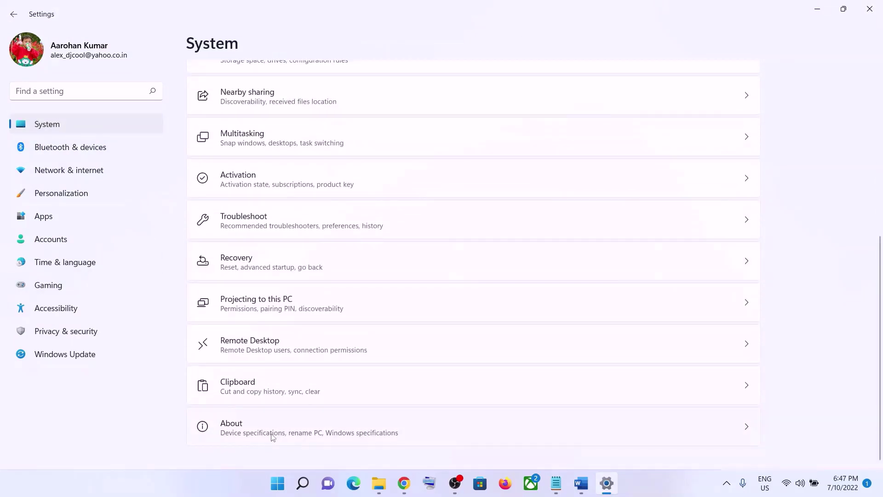
left_click(272, 434)
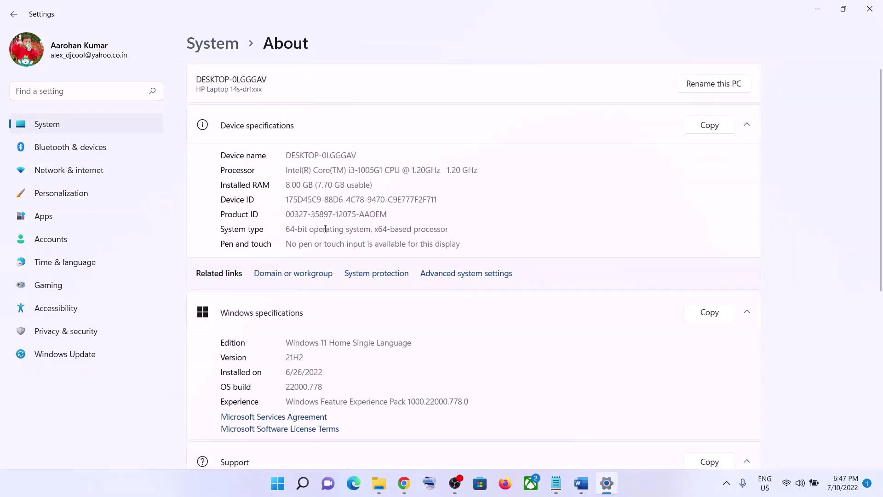
left_click(826, 6)
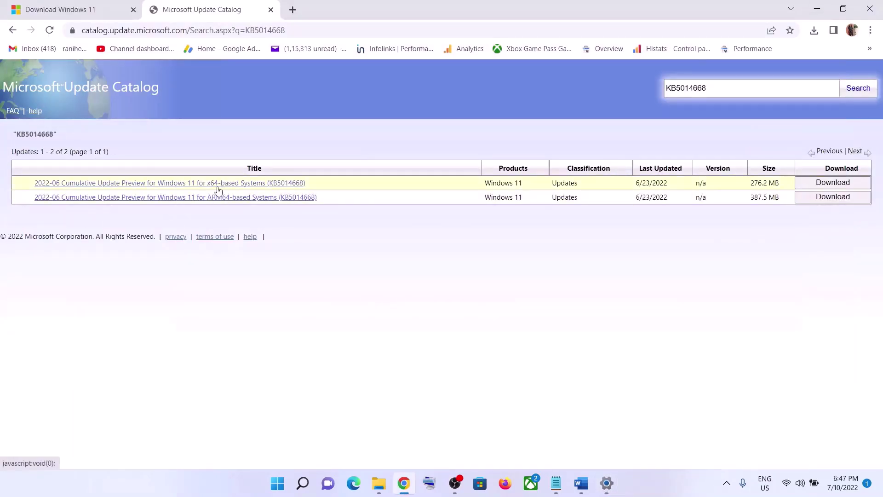
Save the x64 KB5014668 .msu package (276 MB) to the Desktop and confirm the download finished.
left_click(830, 183)
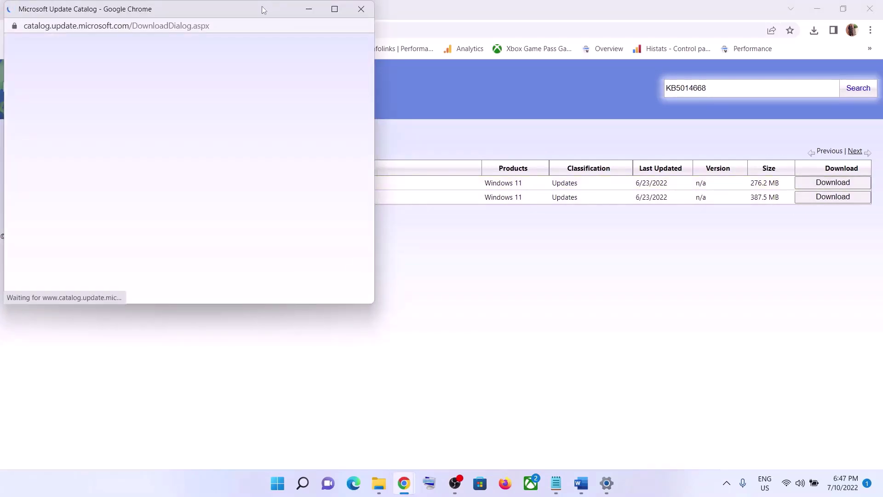
left_click_drag(261, 6, 435, 72)
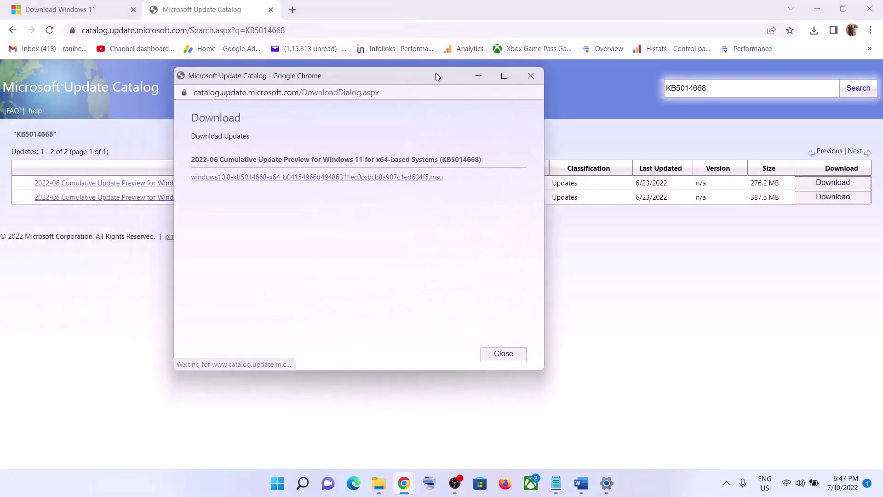
left_click(320, 179)
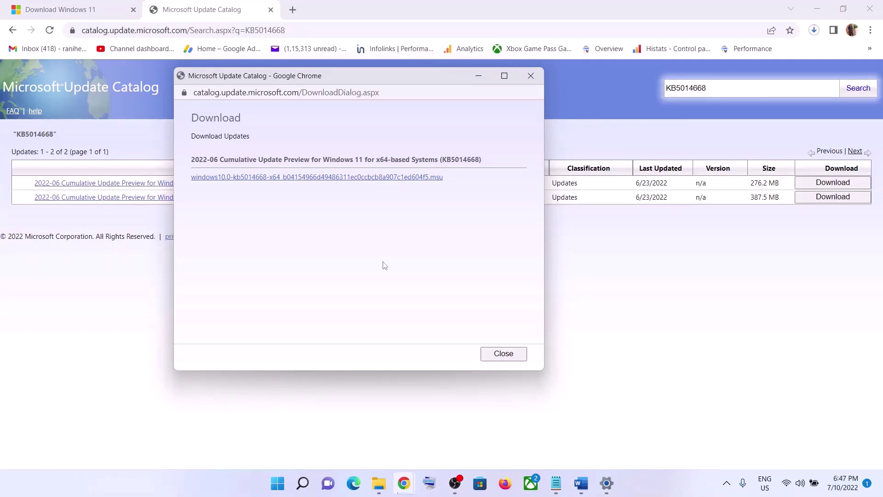
left_click(343, 183)
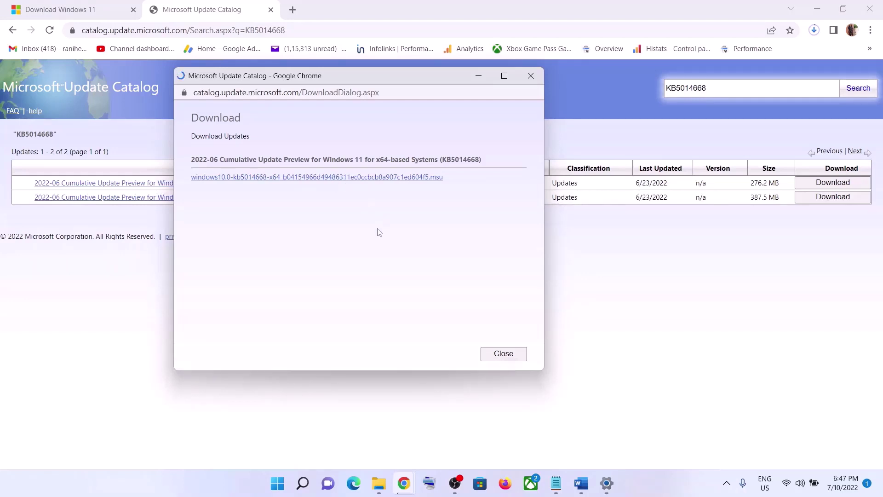
right_click(361, 179)
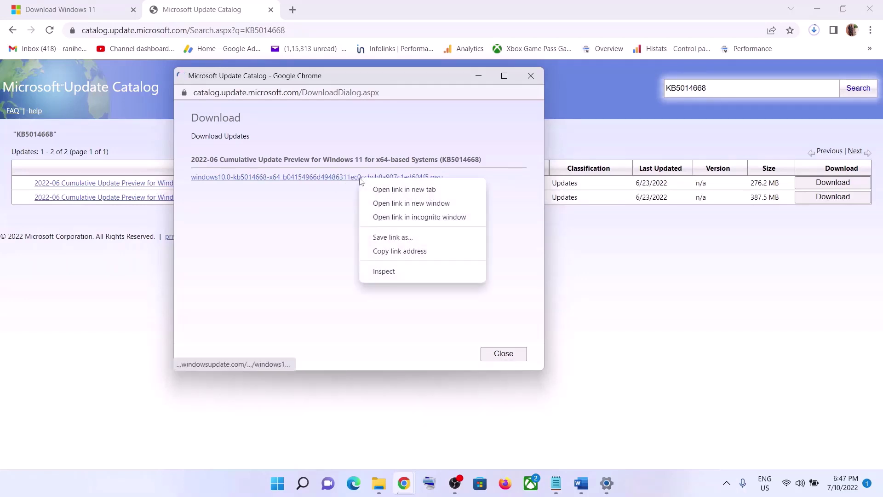
left_click(399, 238)
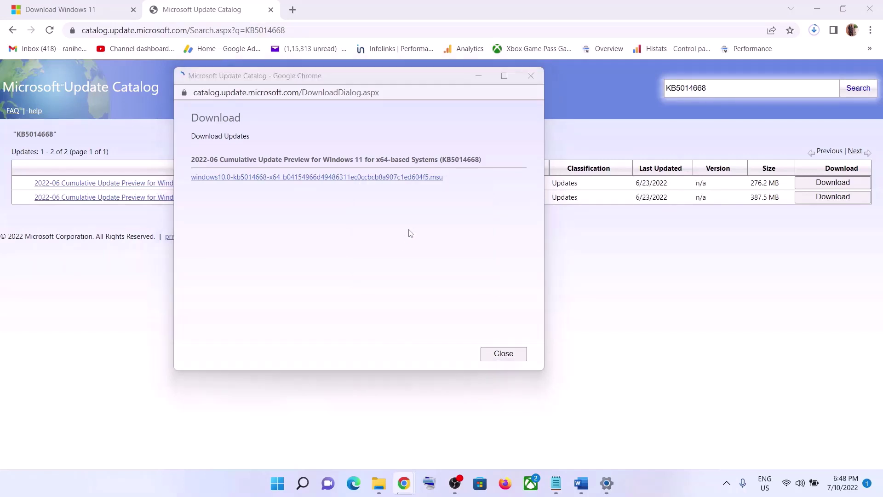
left_click(221, 164)
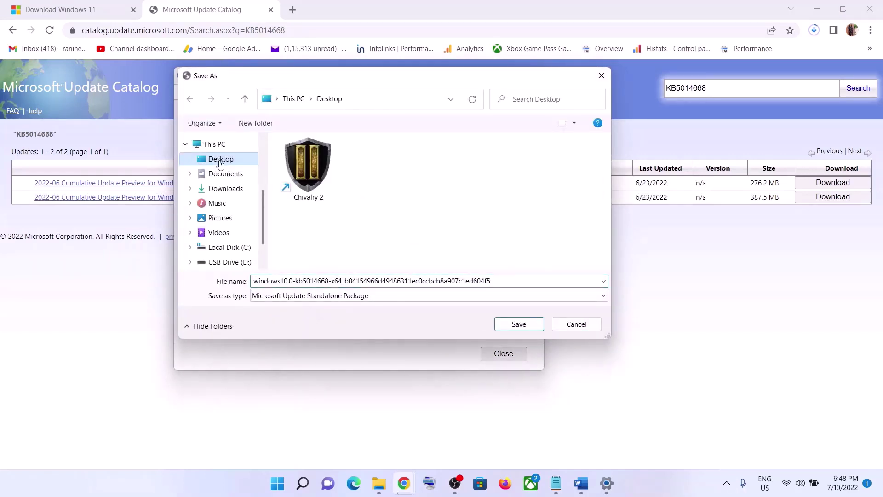
left_click(501, 325)
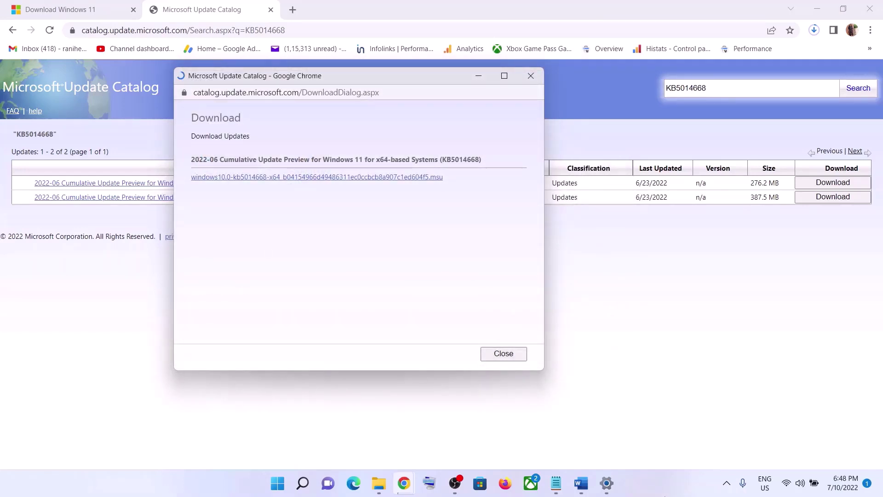
left_click(815, 31)
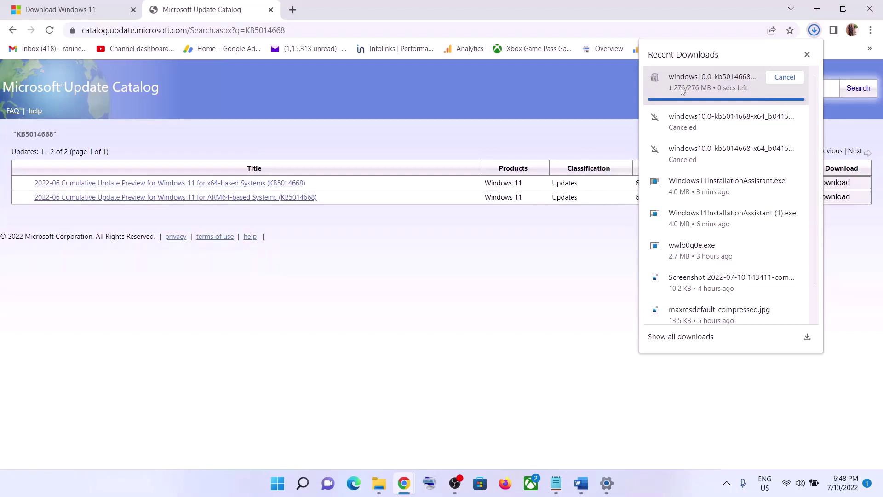
left_click(370, 249)
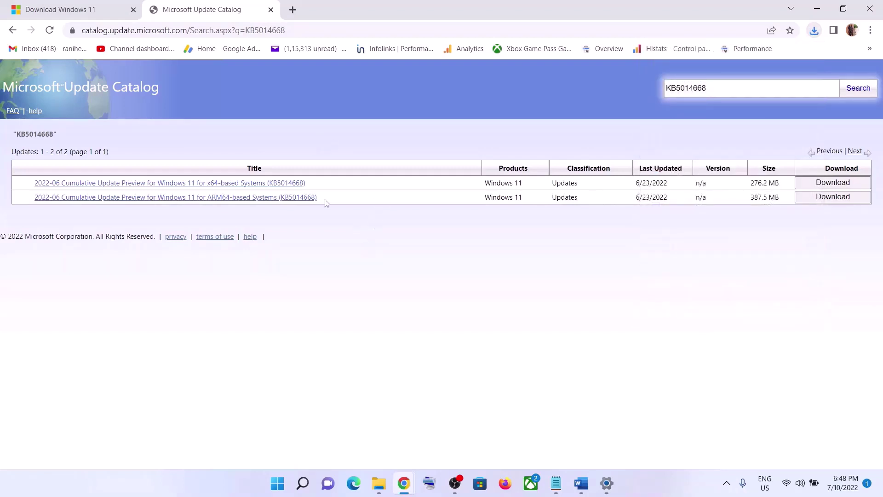
Copy the Step 5 commands, from SC config to the last net start line, out of the Word guide.
left_click(581, 483)
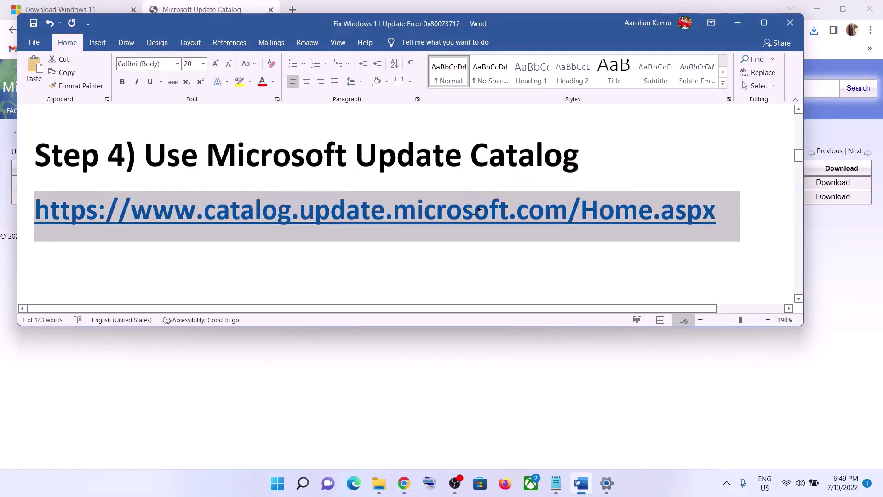
scroll(475, 213, "down", 4)
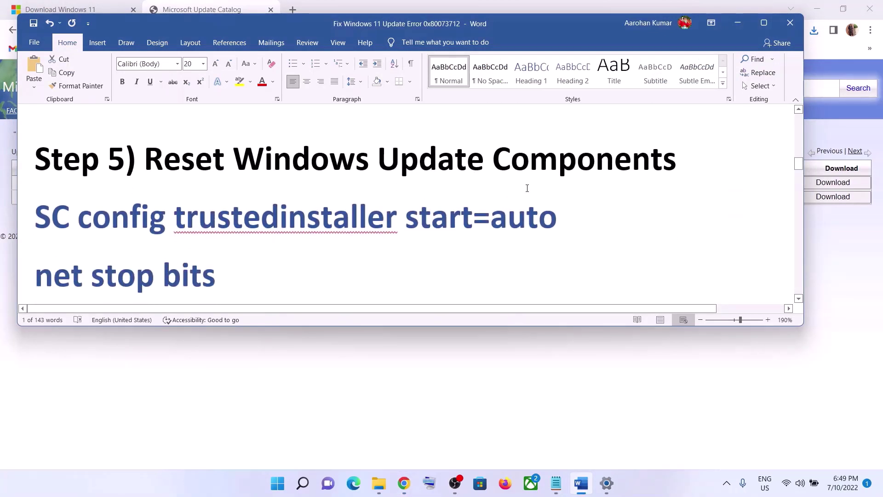
left_click_drag(37, 211, 278, 250)
right_click(209, 189)
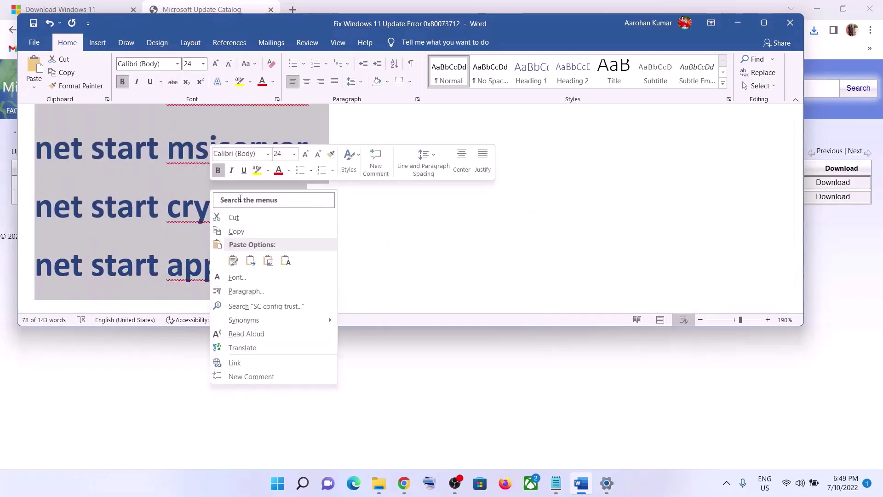
left_click(241, 228)
left_click(276, 484)
type("note")
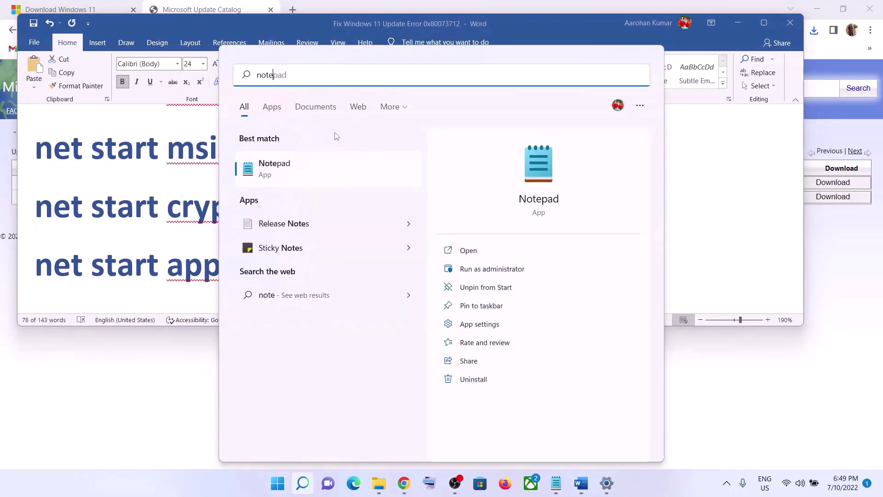
Paste the reset commands into a new Notepad note and start a Save as.
left_click(308, 158)
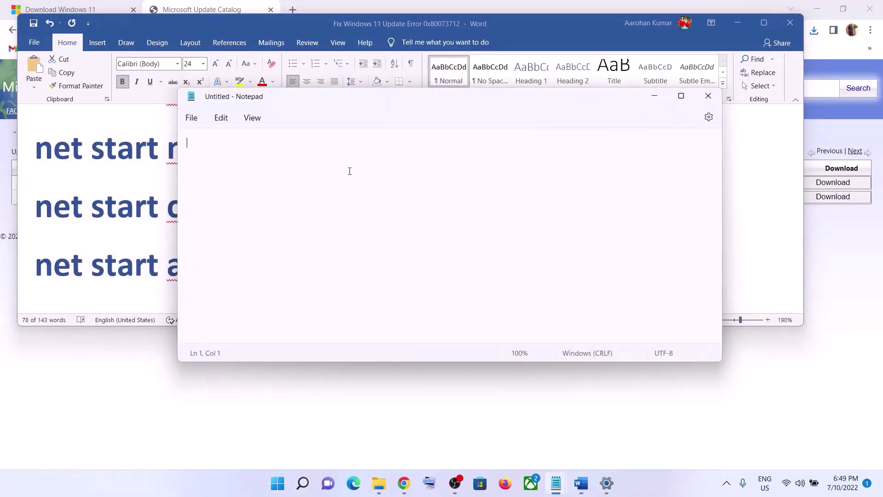
right_click(350, 172)
left_click(398, 254)
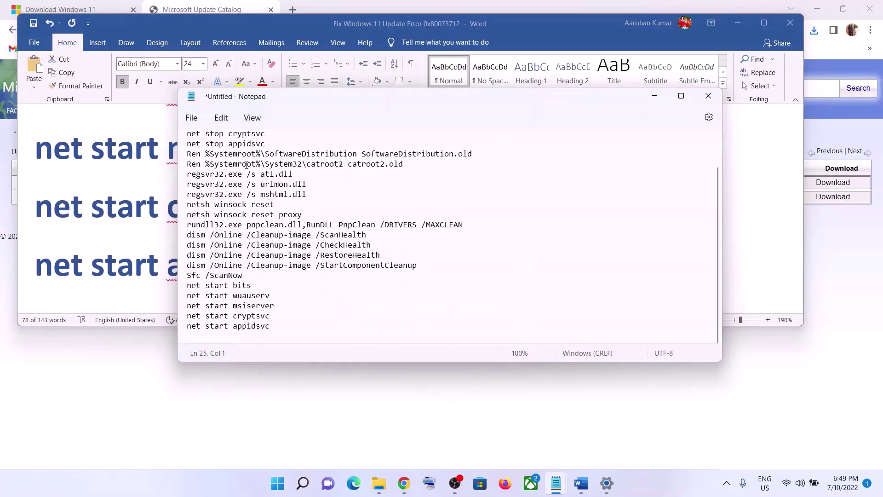
left_click(191, 118)
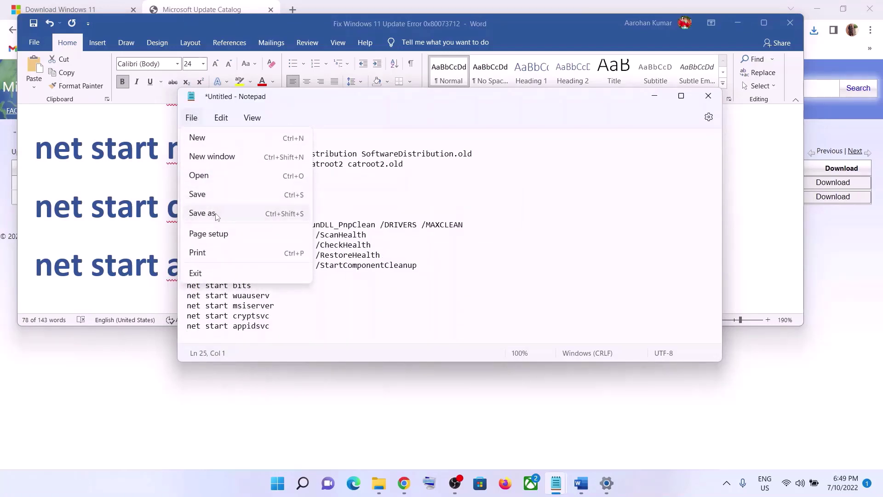
left_click(202, 213)
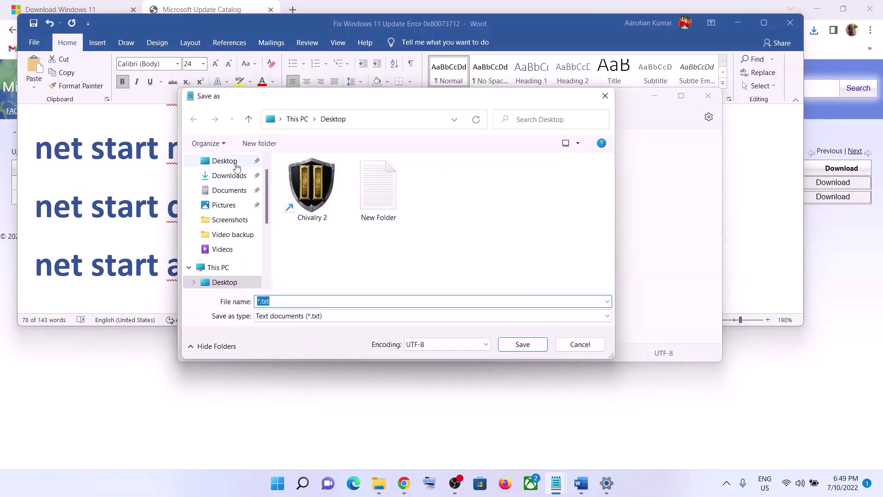
Choose the Desktop folder and enter the file name Wufix.bat copied from the guide.
left_click(236, 165)
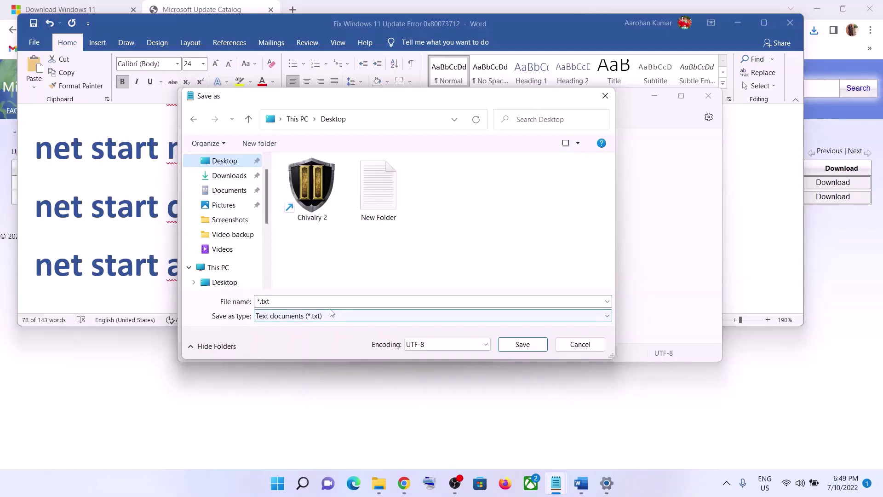
left_click(141, 265)
scroll(200, 234, "down", 5)
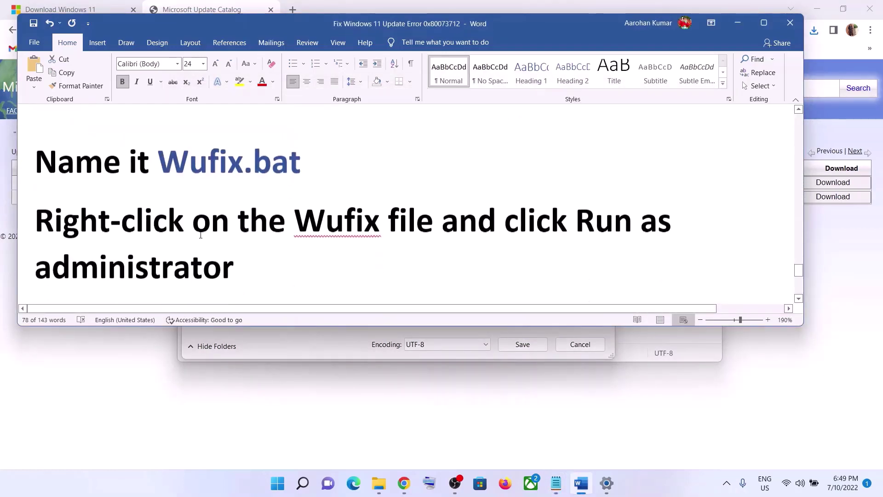
left_click_drag(159, 155, 297, 153)
key("alt+Tab")
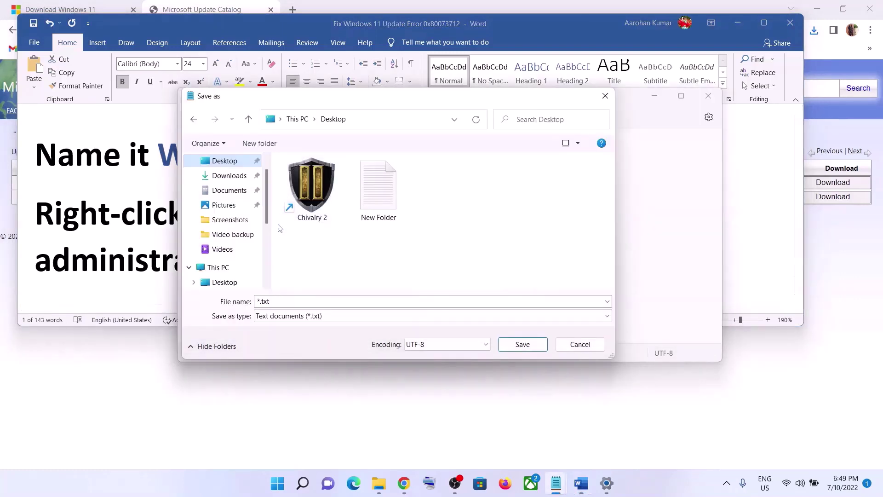
left_click_drag(279, 300, 258, 300)
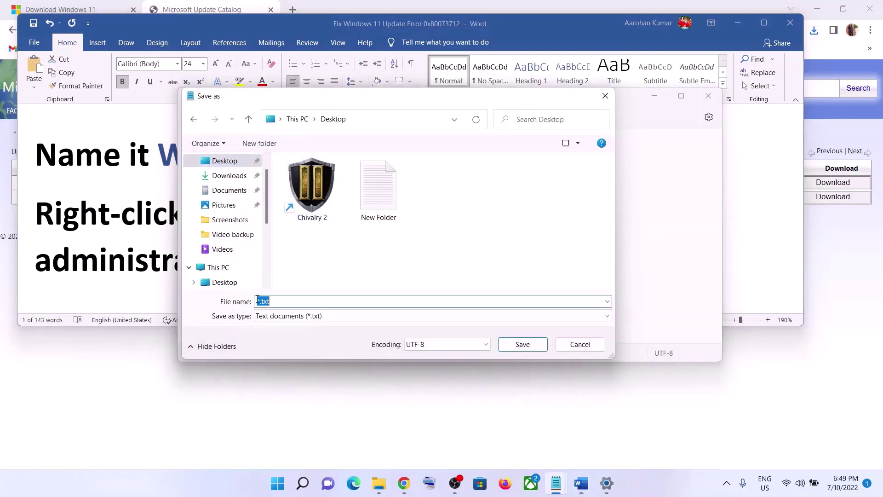
key("ctrl+v")
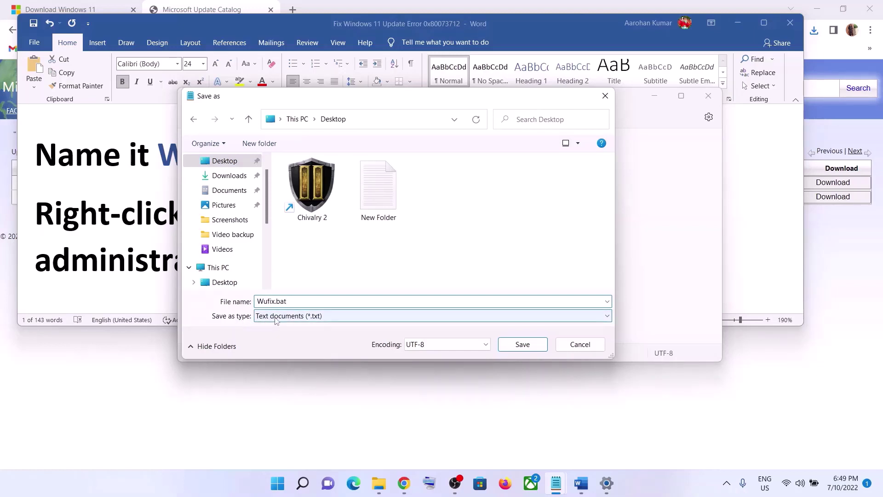
Save with type All files, then reveal the desktop and select the new Wufix file.
left_click(276, 317)
left_click(273, 338)
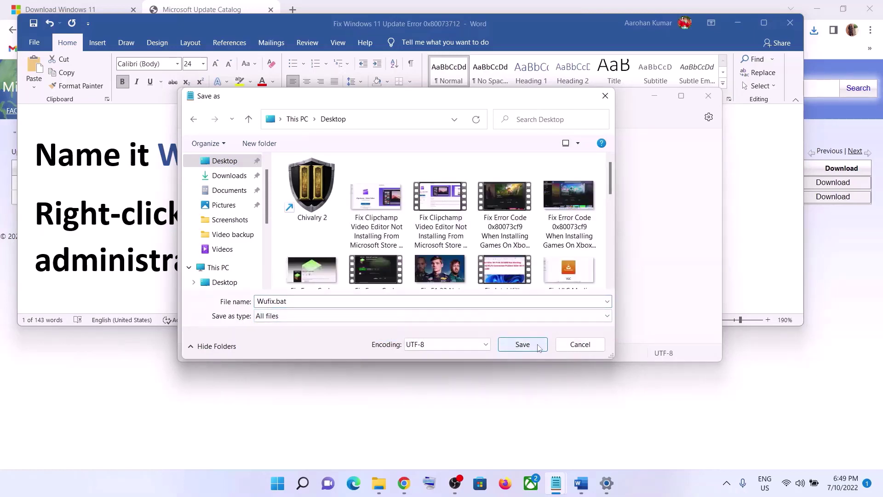
left_click(523, 345)
key("super+d")
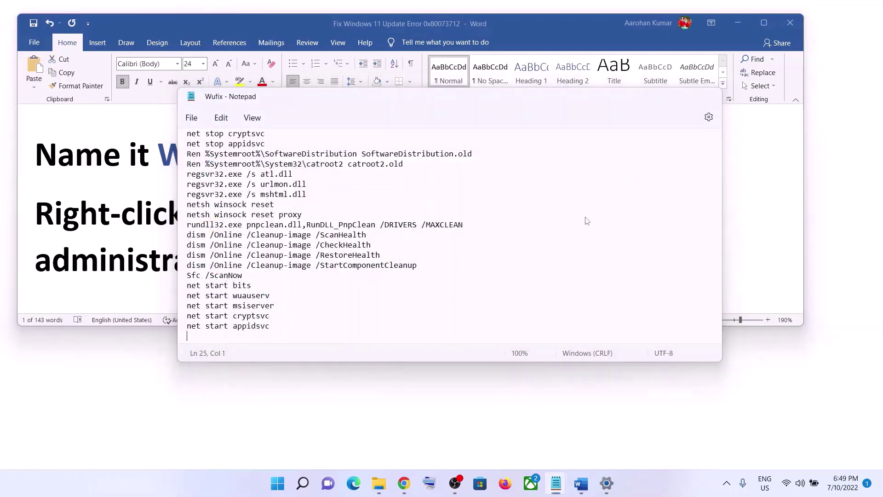
left_click(207, 305)
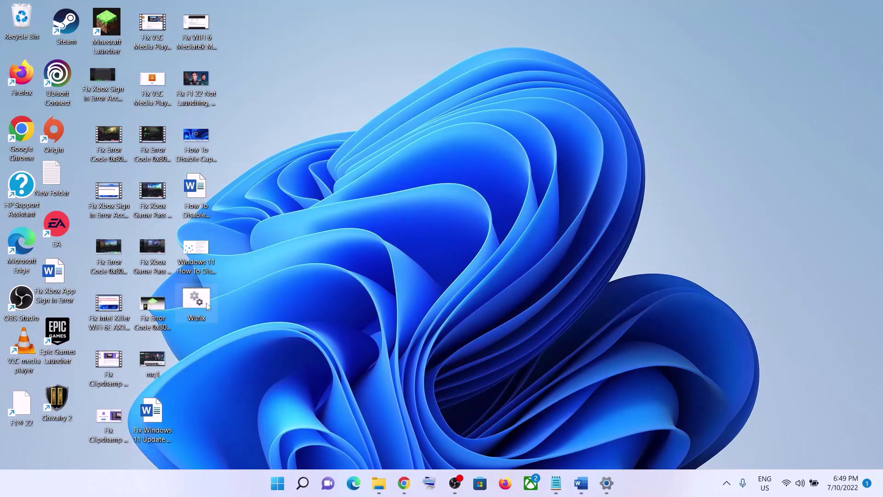
Run Wufix as administrator so the Winsock reset and DISM ScanHealth execute.
right_click(206, 303)
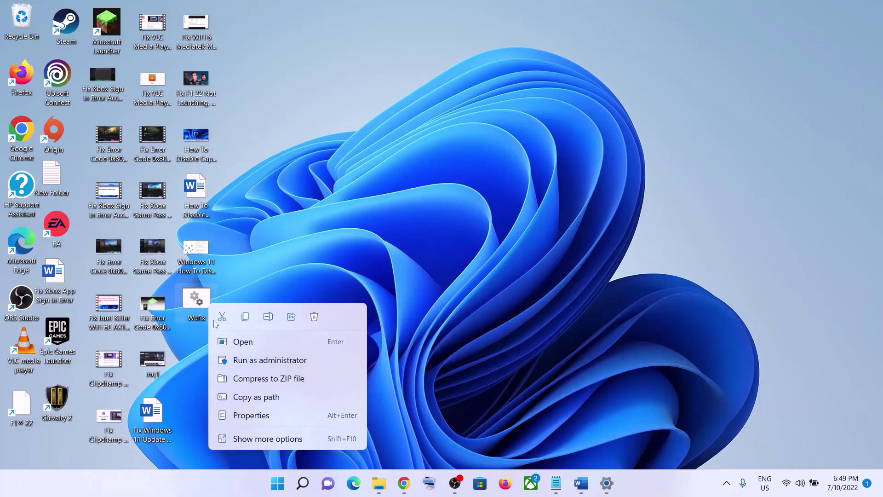
left_click(289, 361)
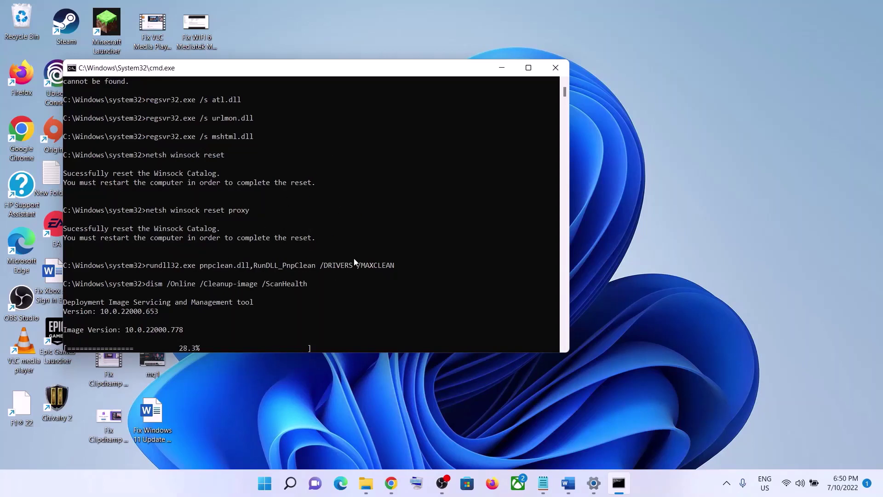
left_click(264, 483)
Open and dismiss the Start power options without restarting, then bring Settings forward.
left_click(584, 444)
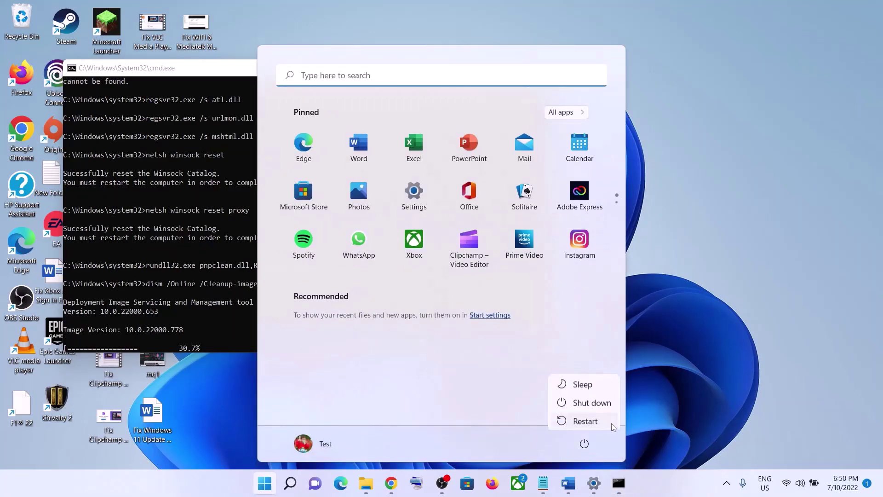
left_click(702, 376)
left_click(702, 376)
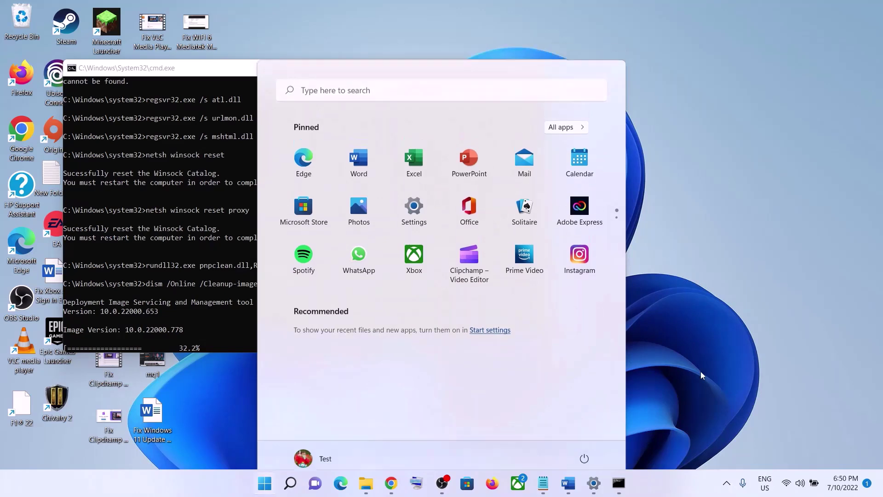
left_click(594, 485)
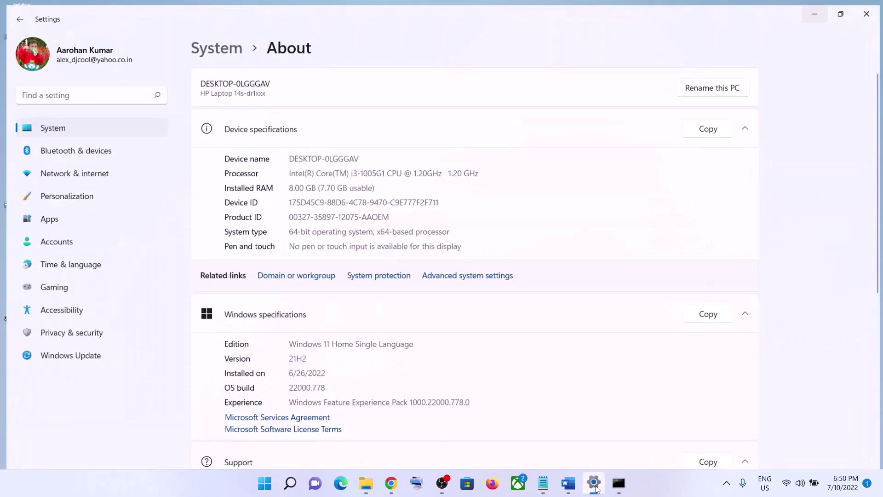
Find Step 6 'Use Media Creation Tool' in the Word guide and reach the Installation Media section.
left_click(568, 485)
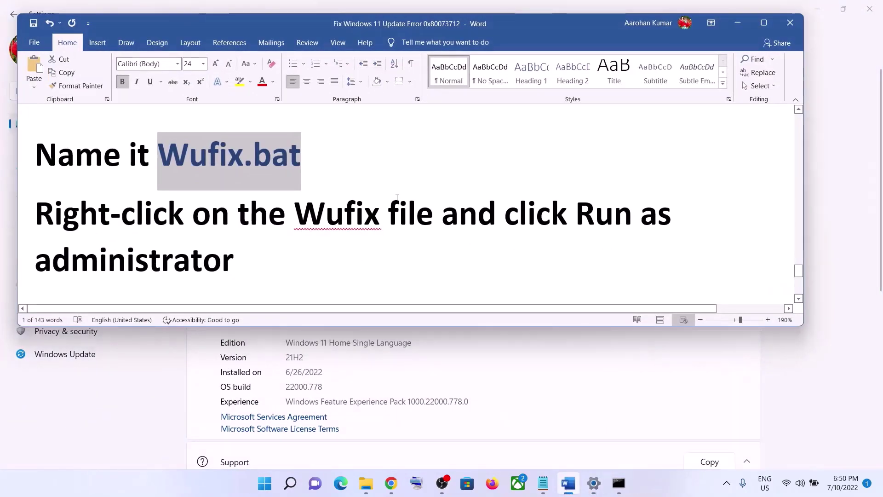
scroll(396, 197, "down", 5)
scroll(396, 197, "down", 1)
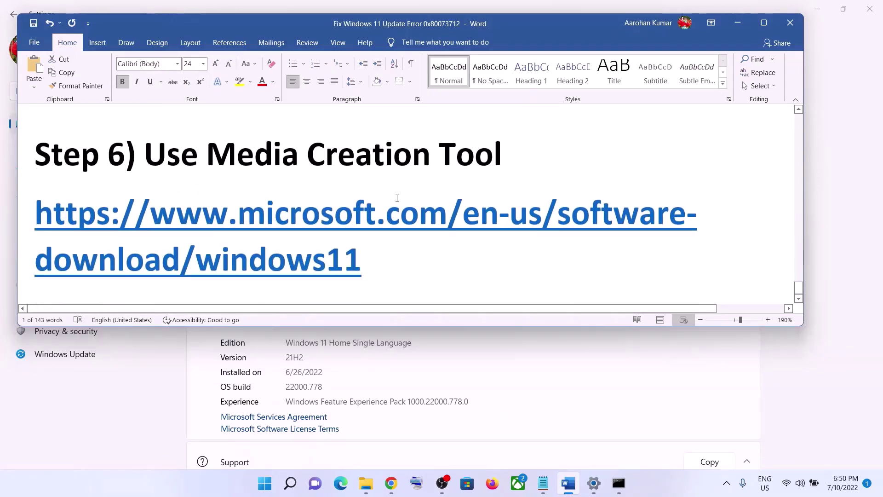
left_click_drag(145, 159, 465, 165)
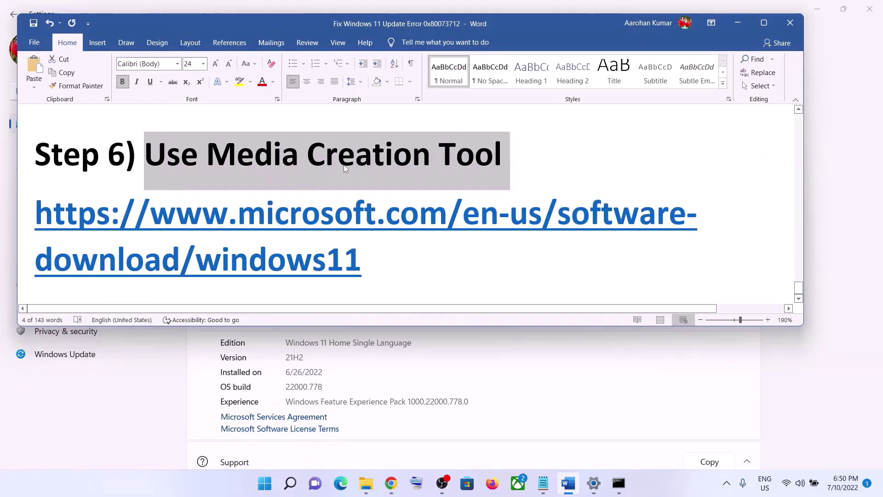
left_click(643, 491)
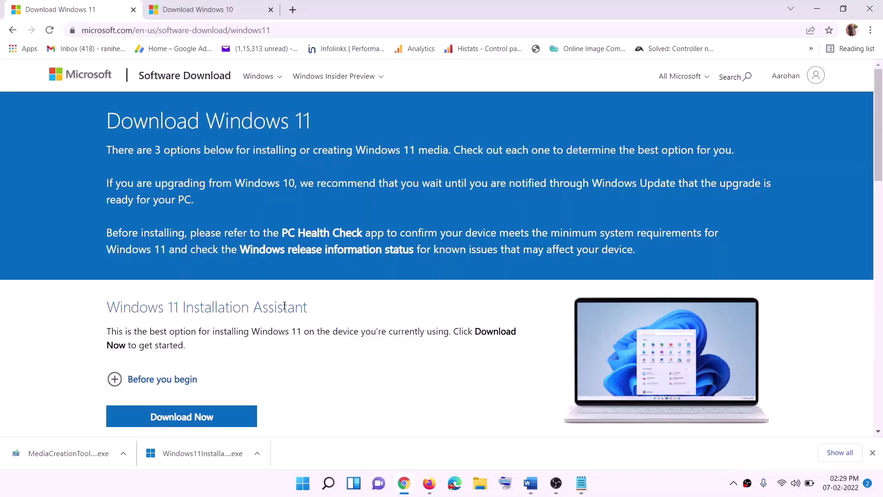
scroll(180, 272, "down", 3)
left_click_drag(242, 329, 165, 330)
scroll(180, 272, "down", 3)
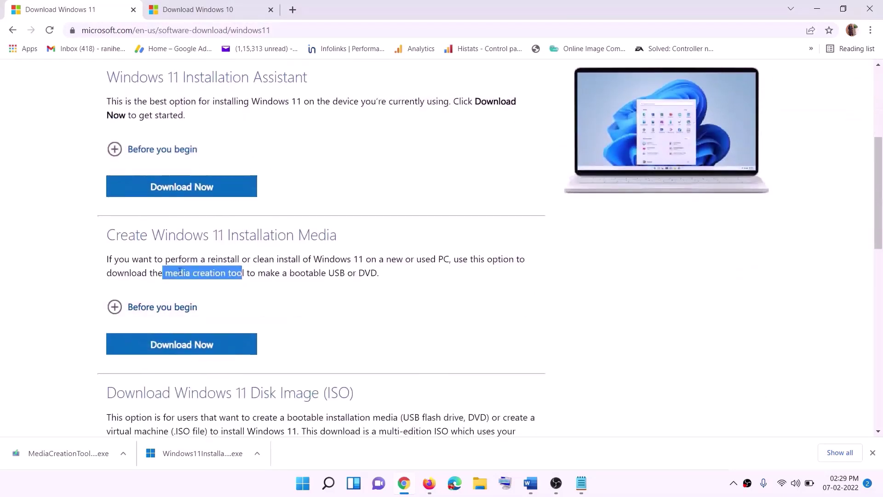
Download the Windows 11 Media Creation Tool and launch it with administrator approval.
left_click_drag(166, 273, 255, 273)
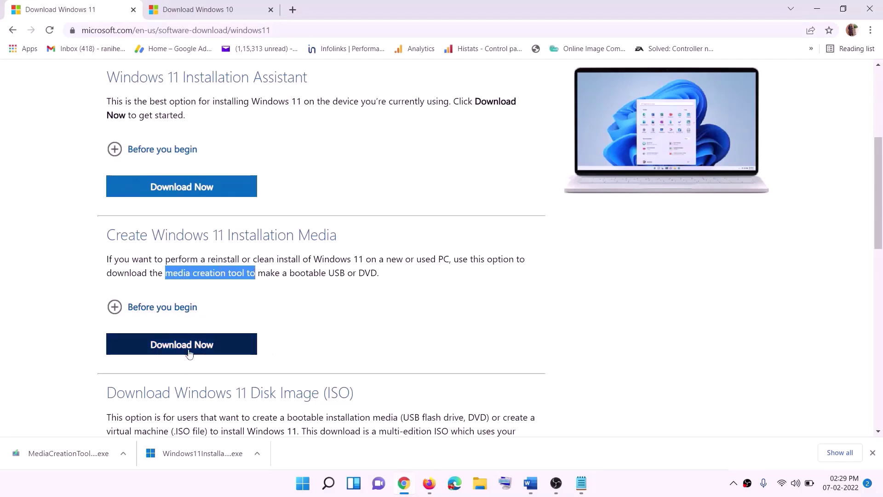
left_click(174, 350)
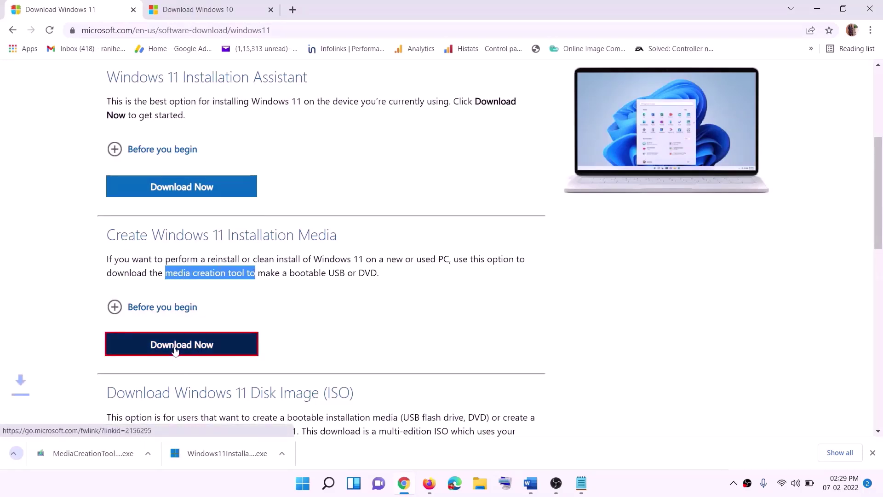
left_click(61, 456)
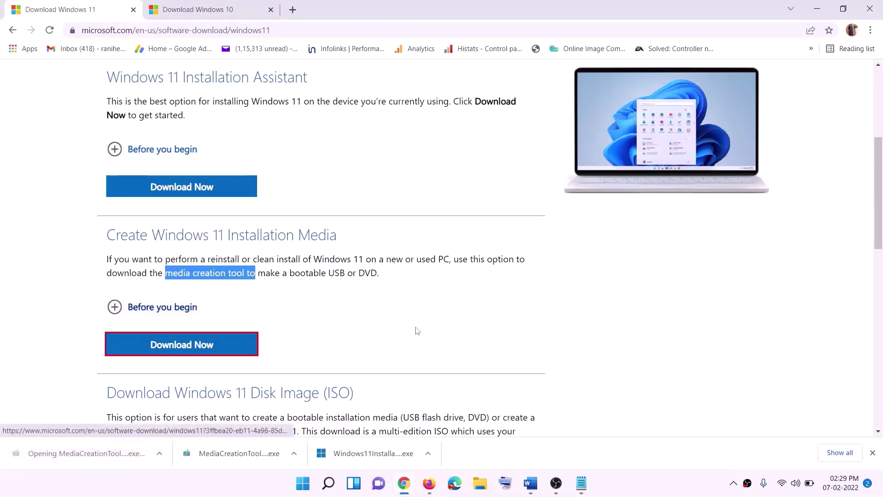
left_click(391, 339)
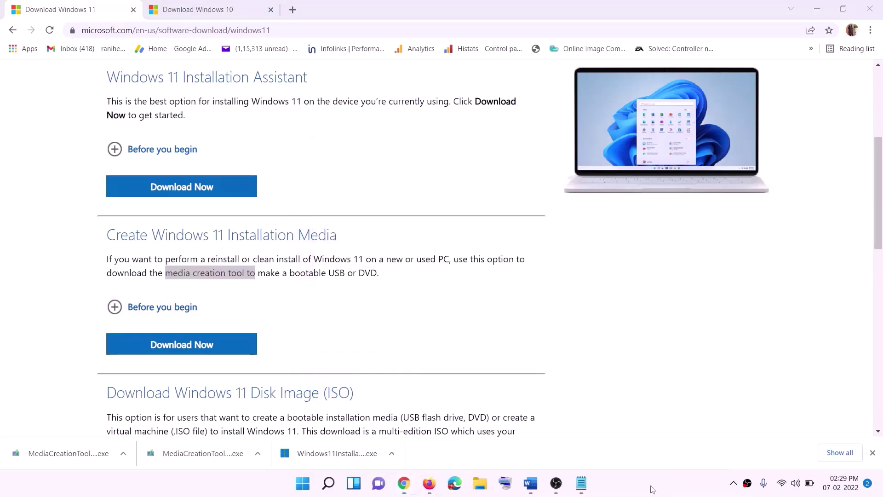
Accept the licence, choose ISO file, and save it as Windows on the Desktop.
left_click(570, 374)
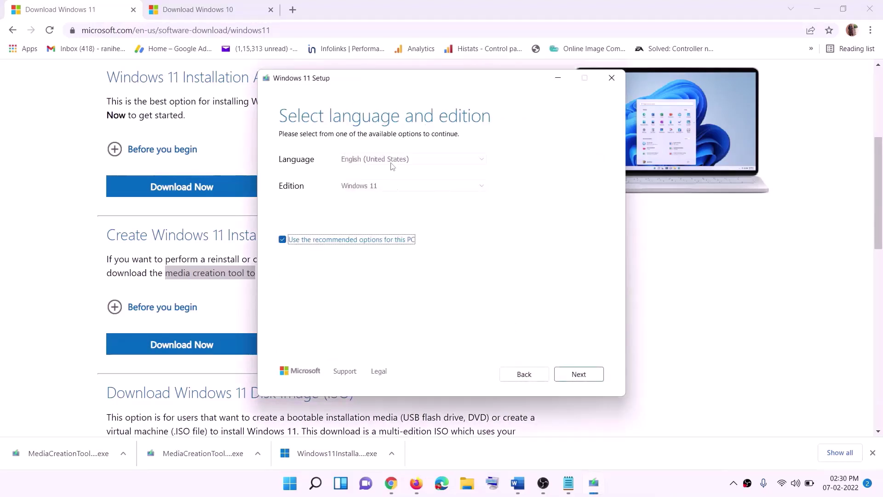
left_click(575, 374)
left_click(292, 198)
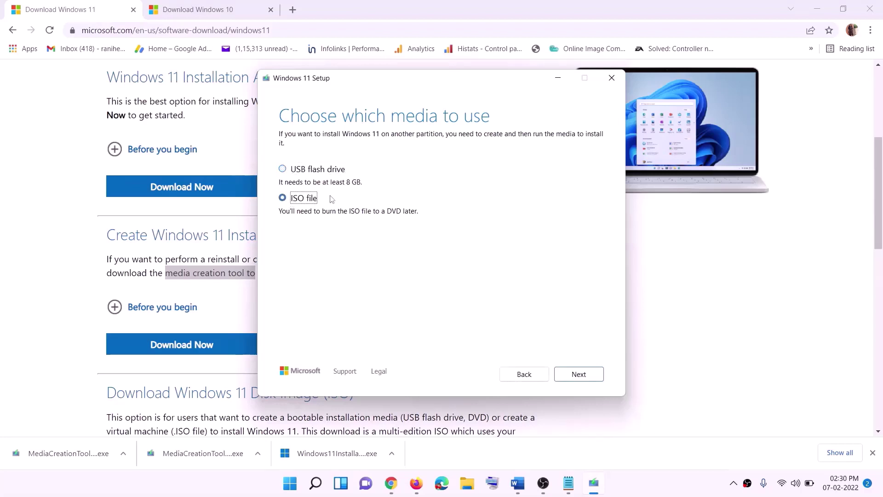
left_click(584, 375)
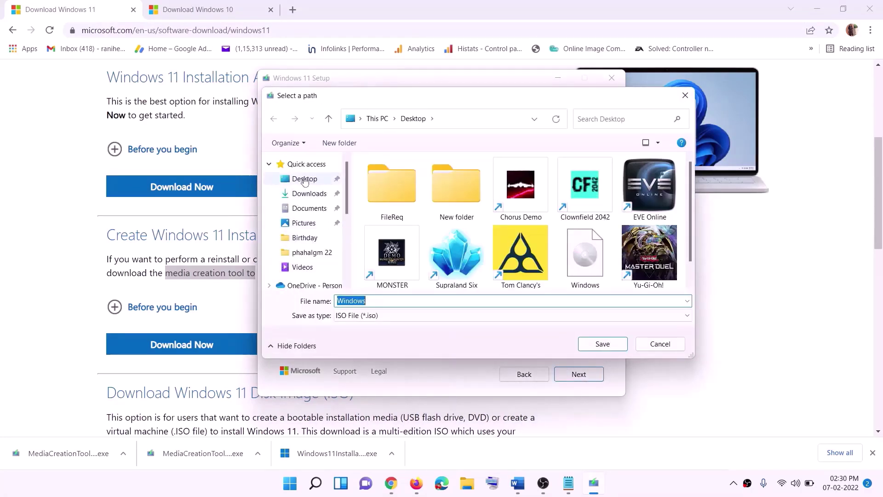
left_click(301, 181)
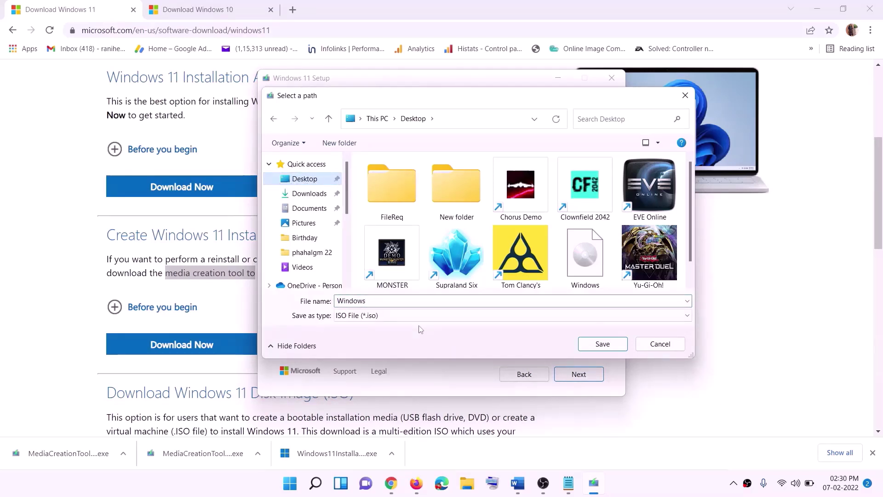
left_click(604, 344)
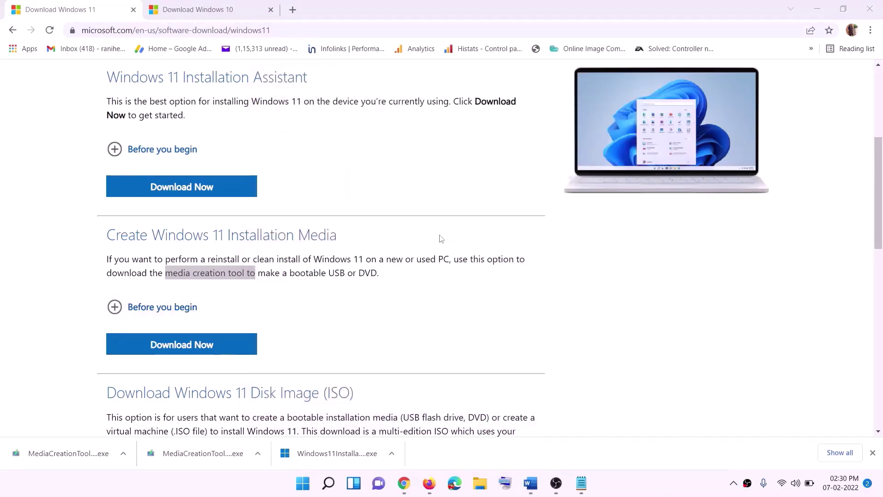
key("super+d")
left_click_drag(213, 28, 350, 274)
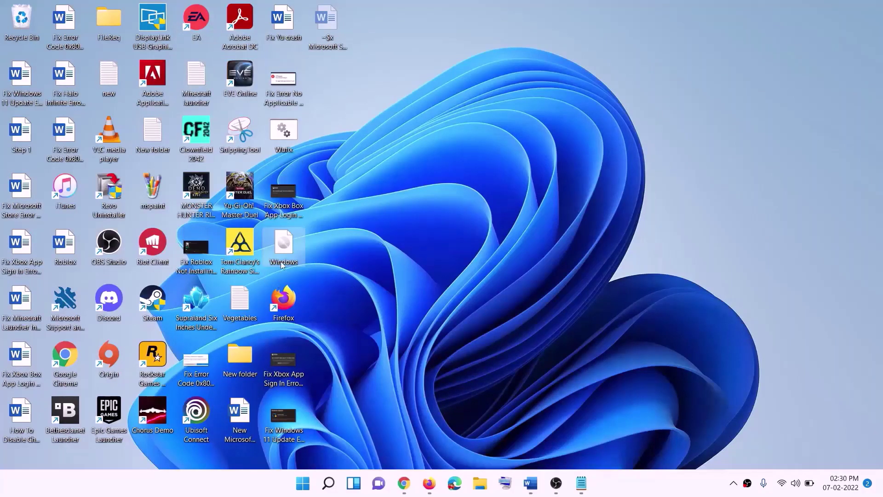
Mount the Windows ISO and run its setup as administrator through to the update check.
double_click(285, 246)
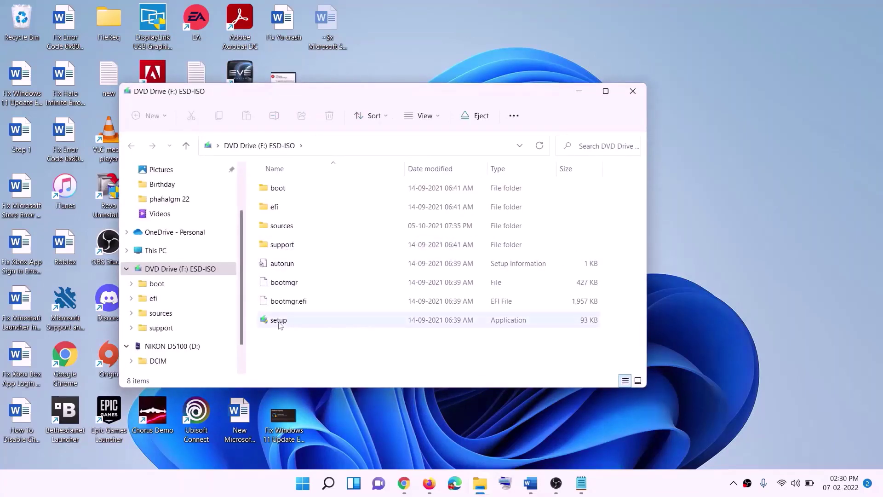
left_click(280, 321)
double_click(302, 322)
left_click(362, 362)
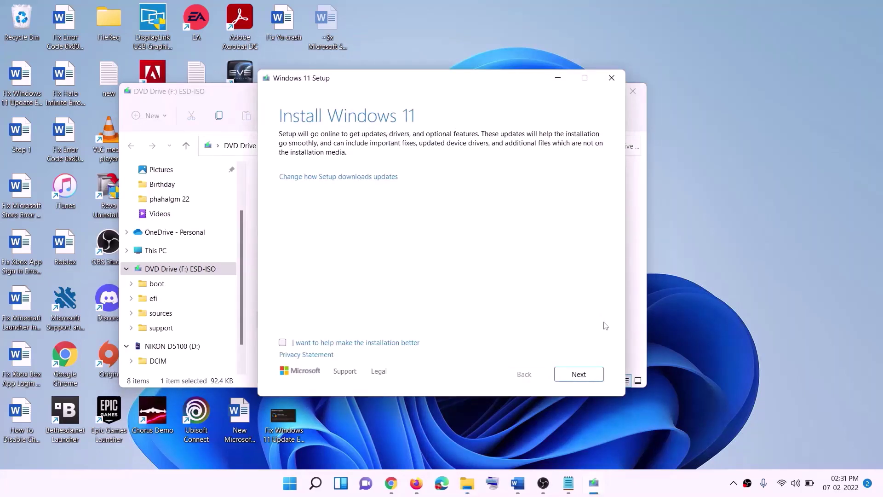
left_click(581, 375)
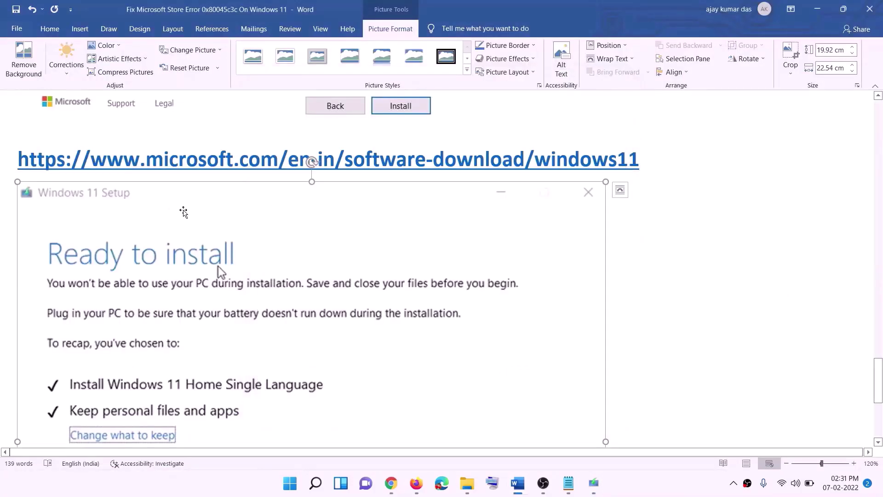
Scroll the Word guide to the Ready to install screenshot and highlight part of the newest cumulative update's title.
scroll(205, 230, "down", 2)
scroll(206, 232, "down", 2)
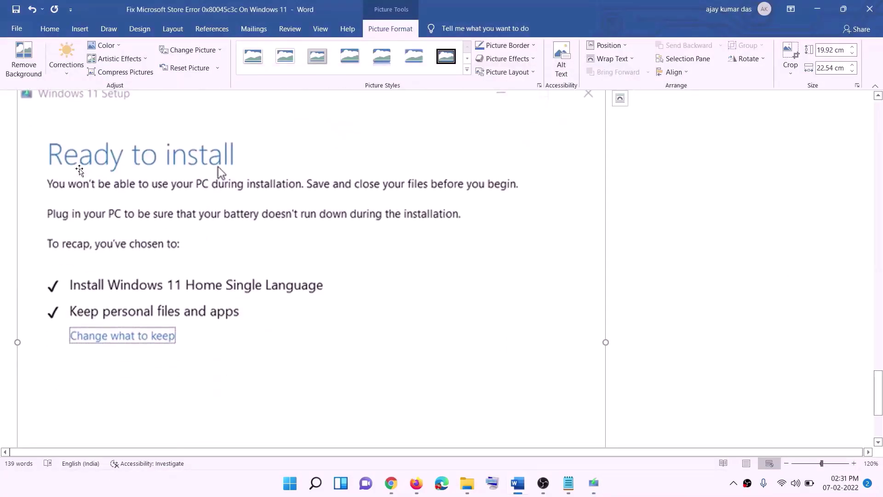
scroll(193, 266, "down", 1)
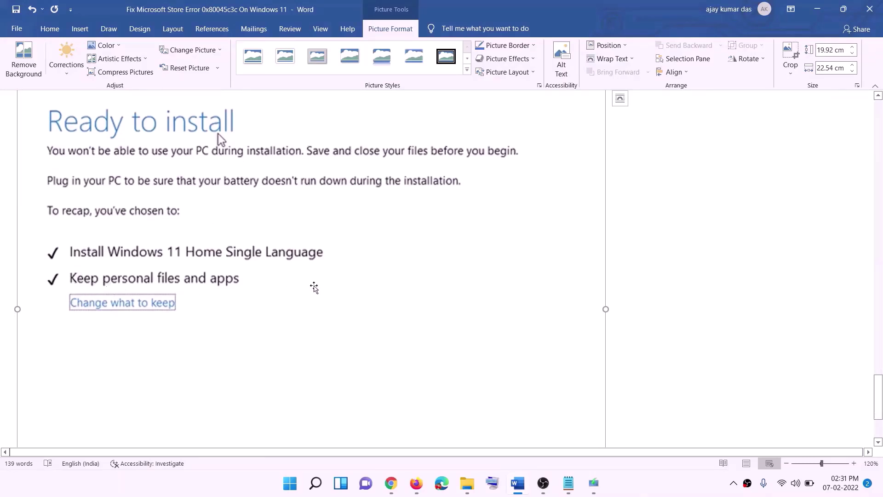
scroll(316, 288, "down", 3)
scroll(470, 343, "up", 7)
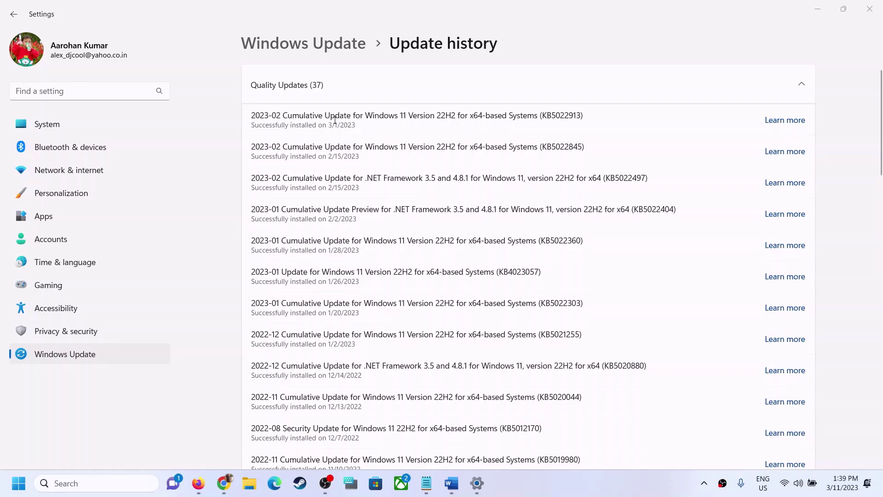
left_click_drag(307, 114, 372, 135)
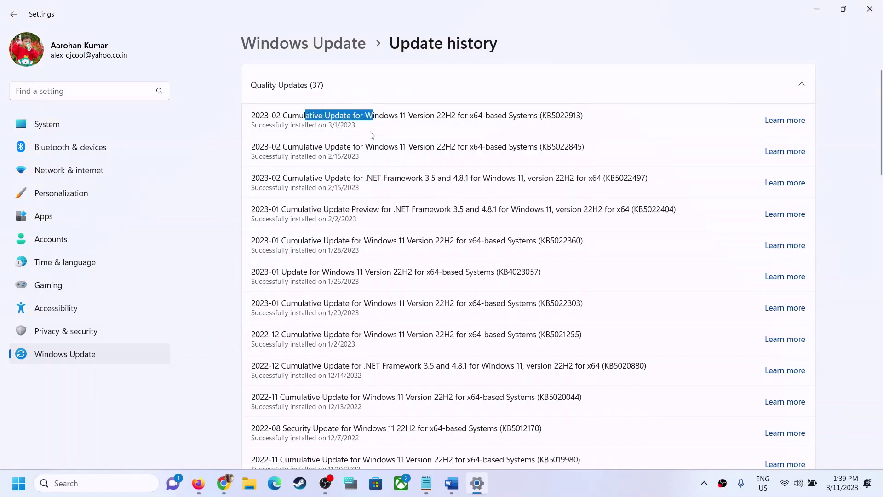